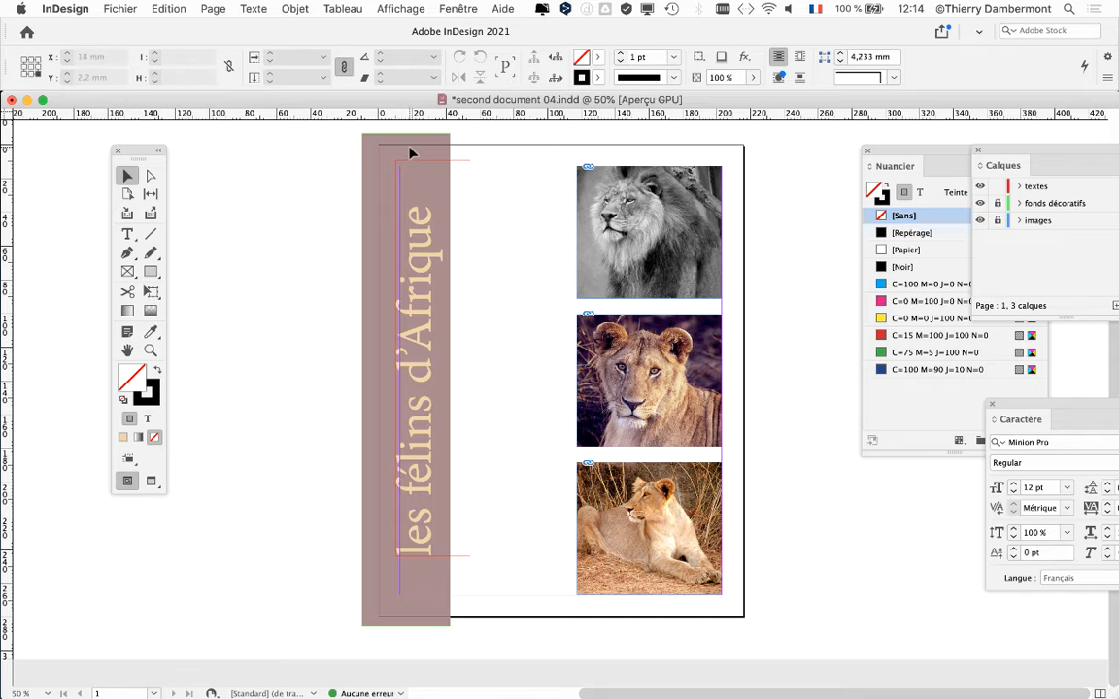
# Step: Unlock the "fonds décoratifs" layer and lock the "textes" layer
pyautogui.moveTo(1020, 151); pyautogui.dragTo(680, 134)
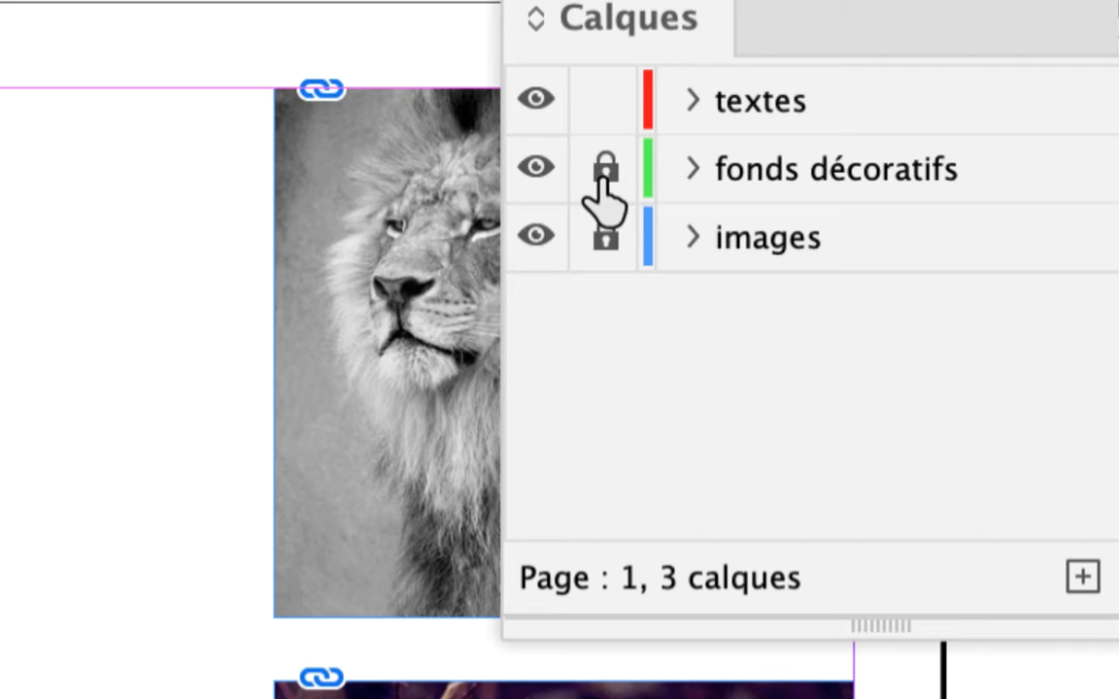
pyautogui.click(604, 172)
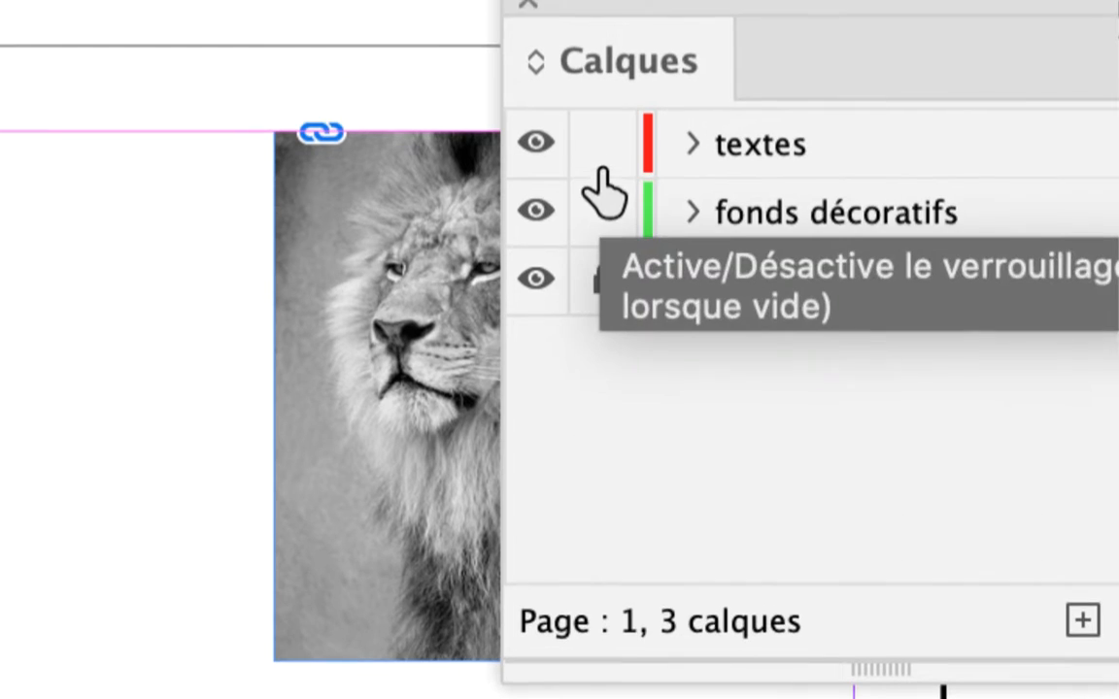
pyautogui.click(604, 100)
pyautogui.click(629, 184)
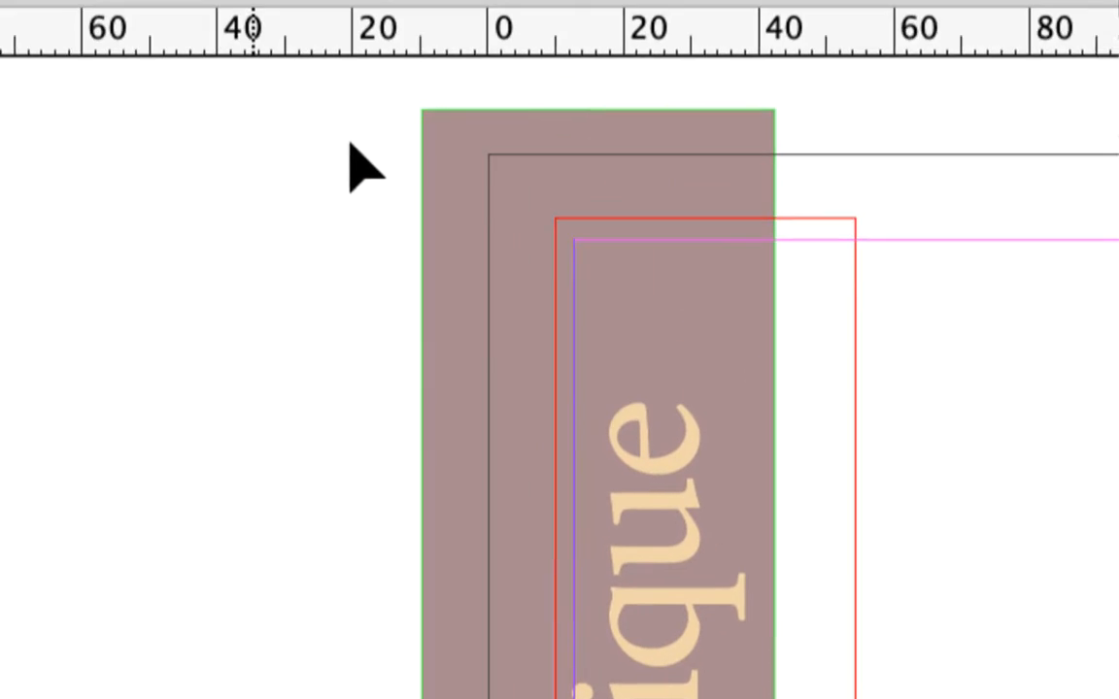
# Step: Duplicate the brown vertical rectangle about 30 mm to the right, and move the Calques and Nuancier panels clear of the page
pyautogui.click(374, 144)
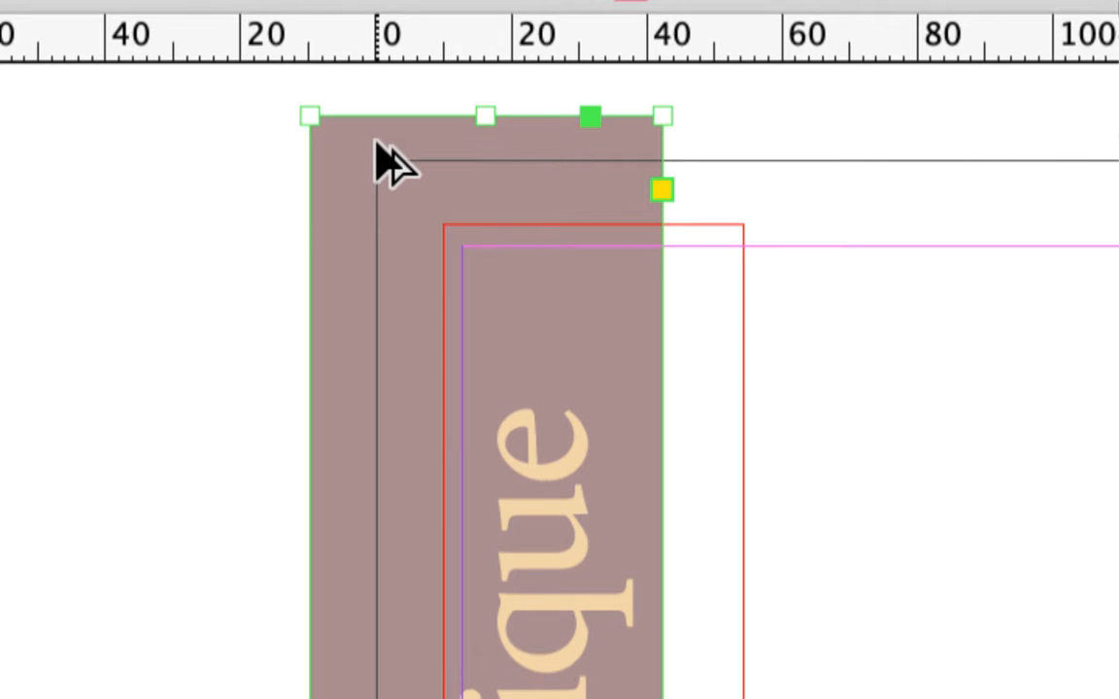
pyautogui.moveTo(378, 146); pyautogui.dragTo(421, 141)
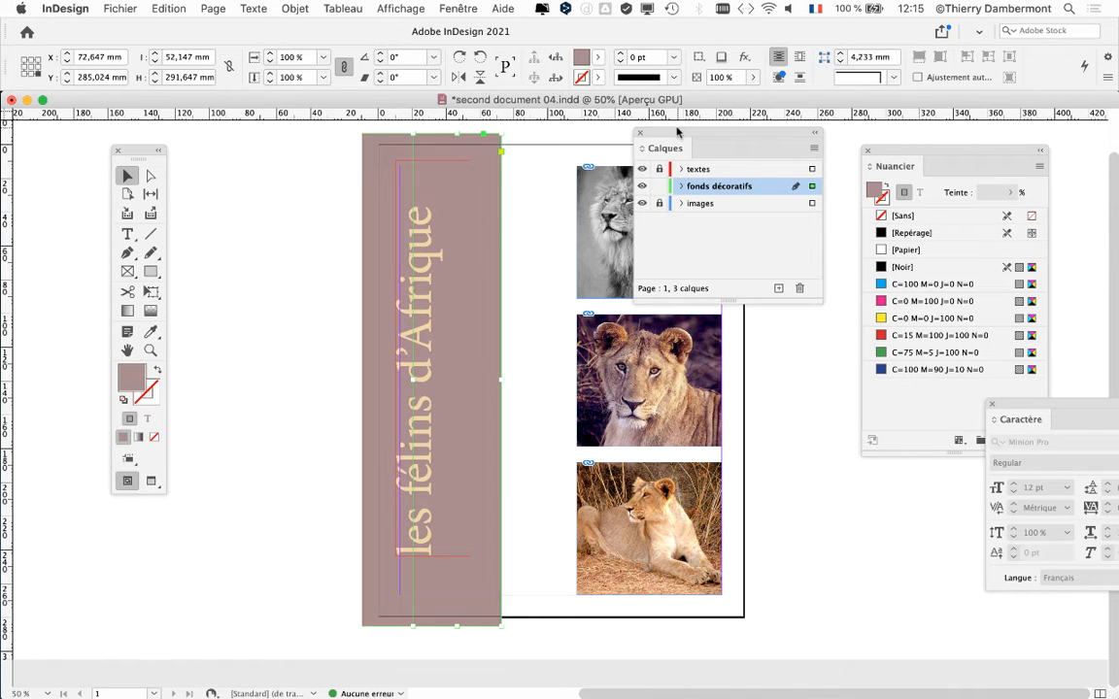
pyautogui.moveTo(675, 134); pyautogui.dragTo(145, 517)
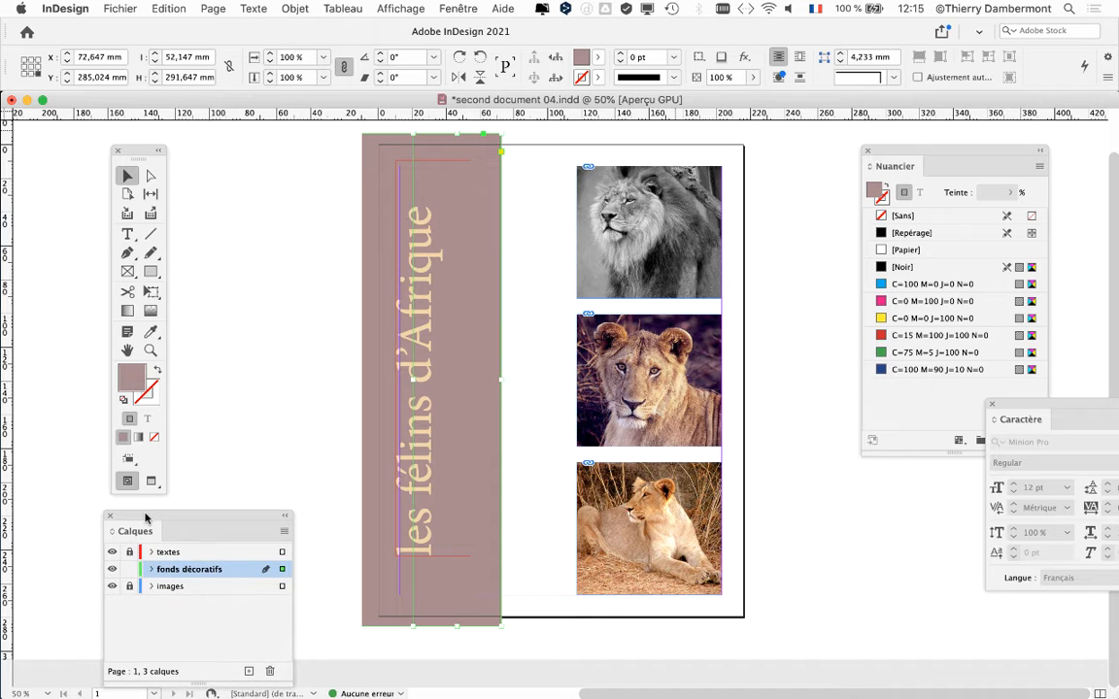
pyautogui.moveTo(895, 154); pyautogui.dragTo(869, 163)
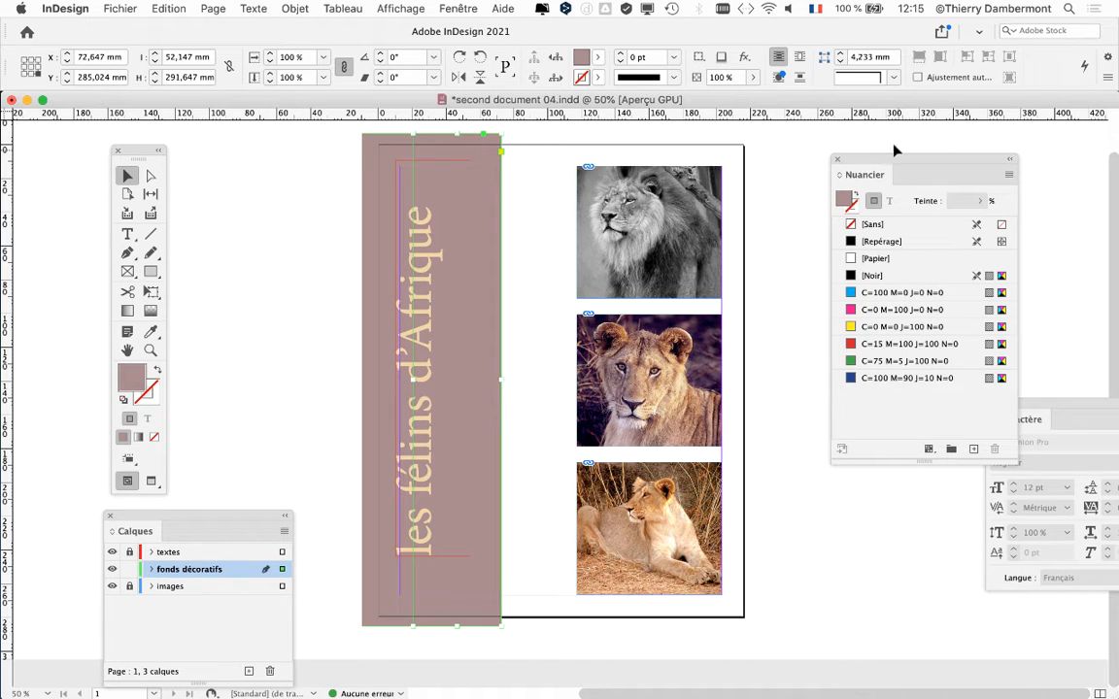
# Step: Switch to Firefox and search Google Images for "indesign examples" in a new tab
pyautogui.moveTo(3, 335)
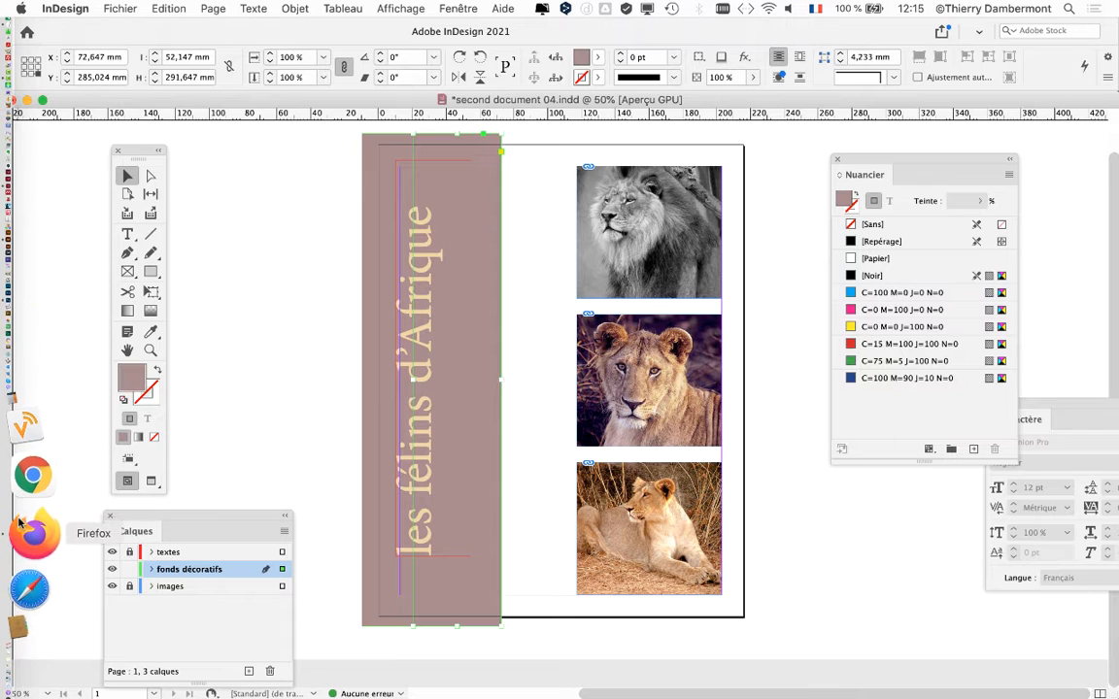
pyautogui.click(20, 524)
pyautogui.click(972, 37)
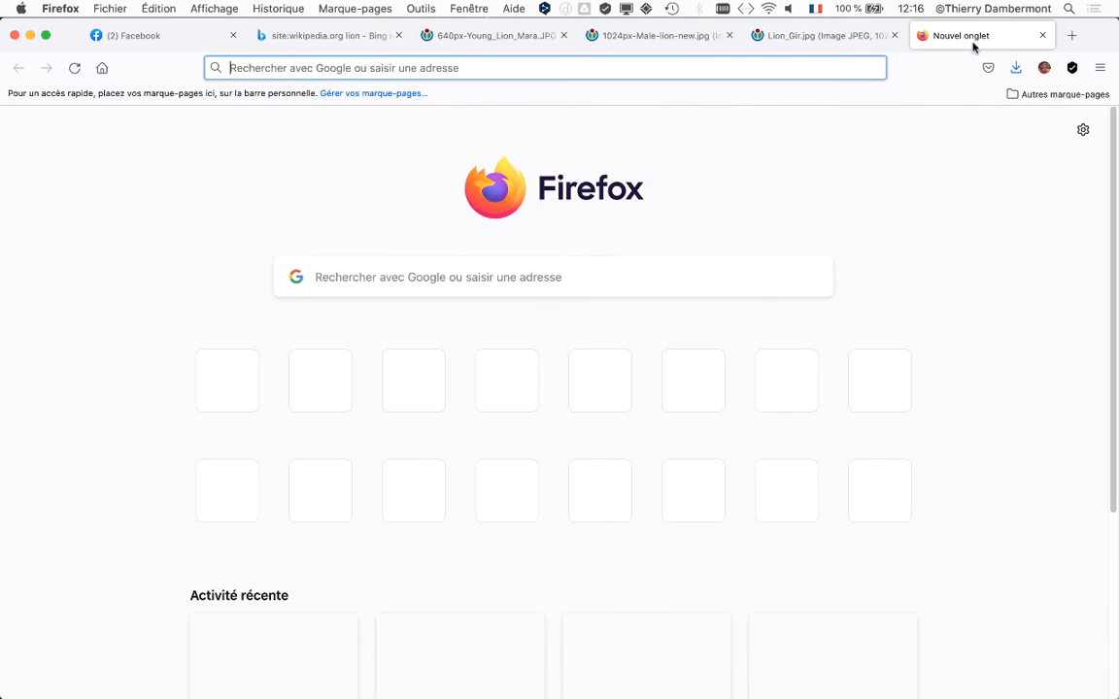
pyautogui.click(332, 281)
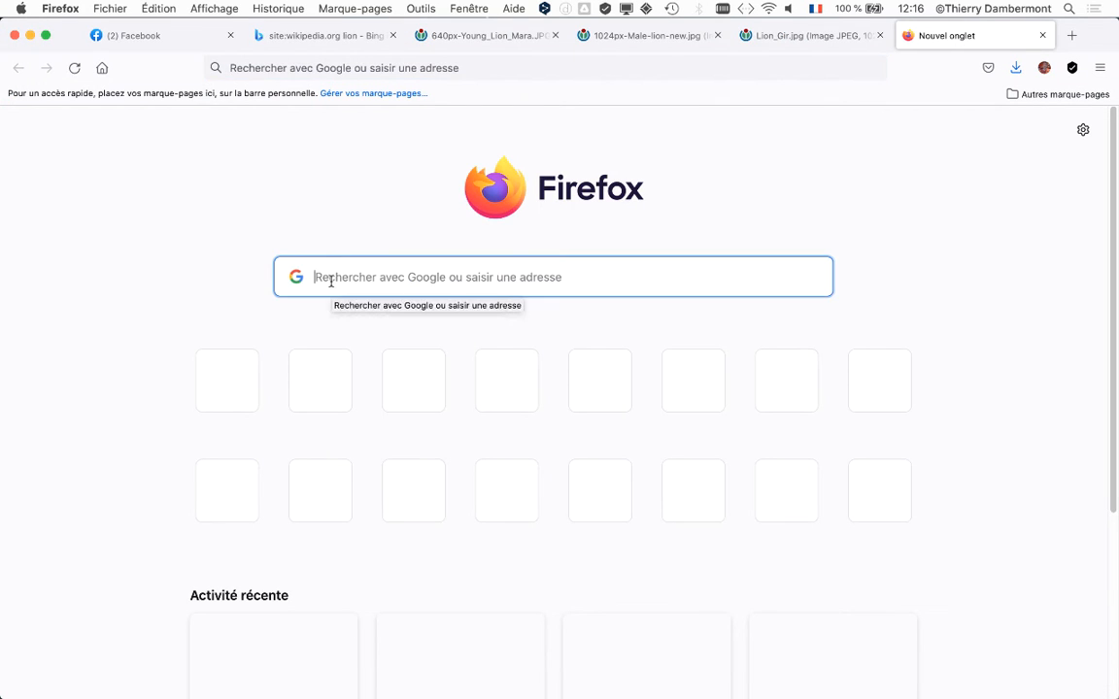
pyautogui.write('indesign exa')
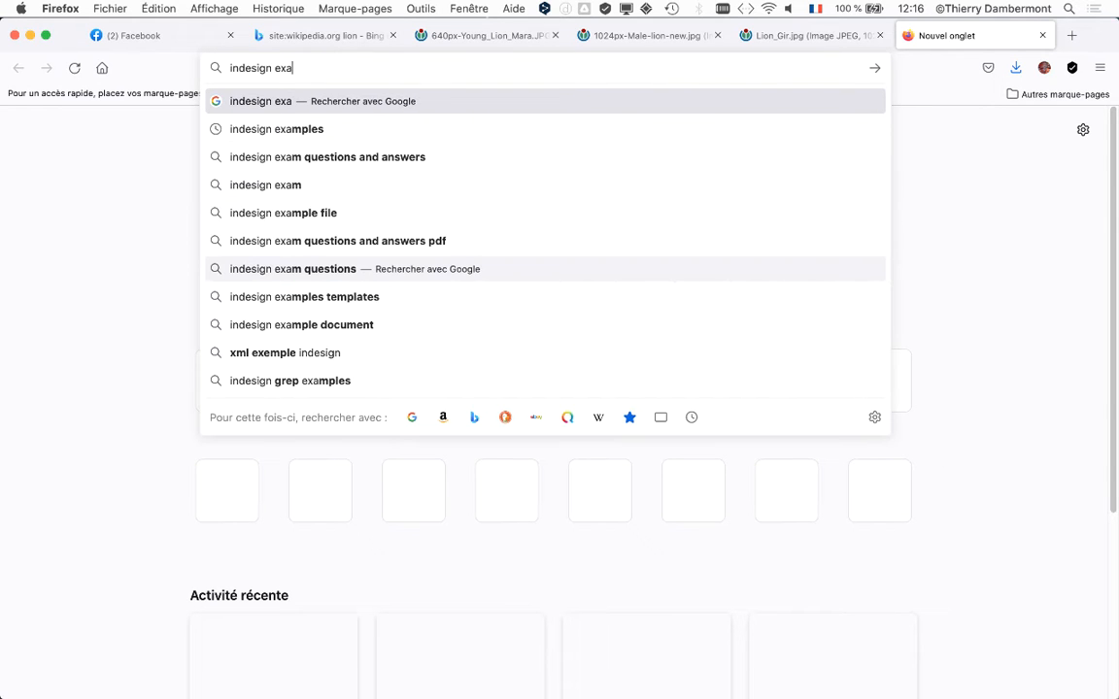
pyautogui.write('mples')
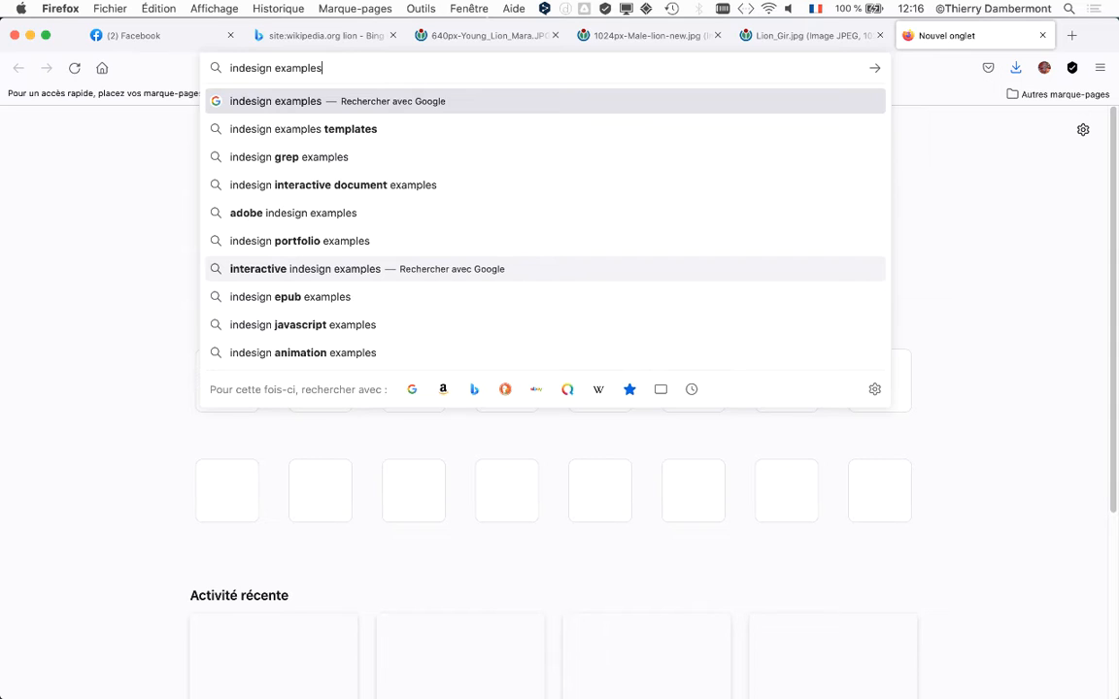
pyautogui.press('Return')
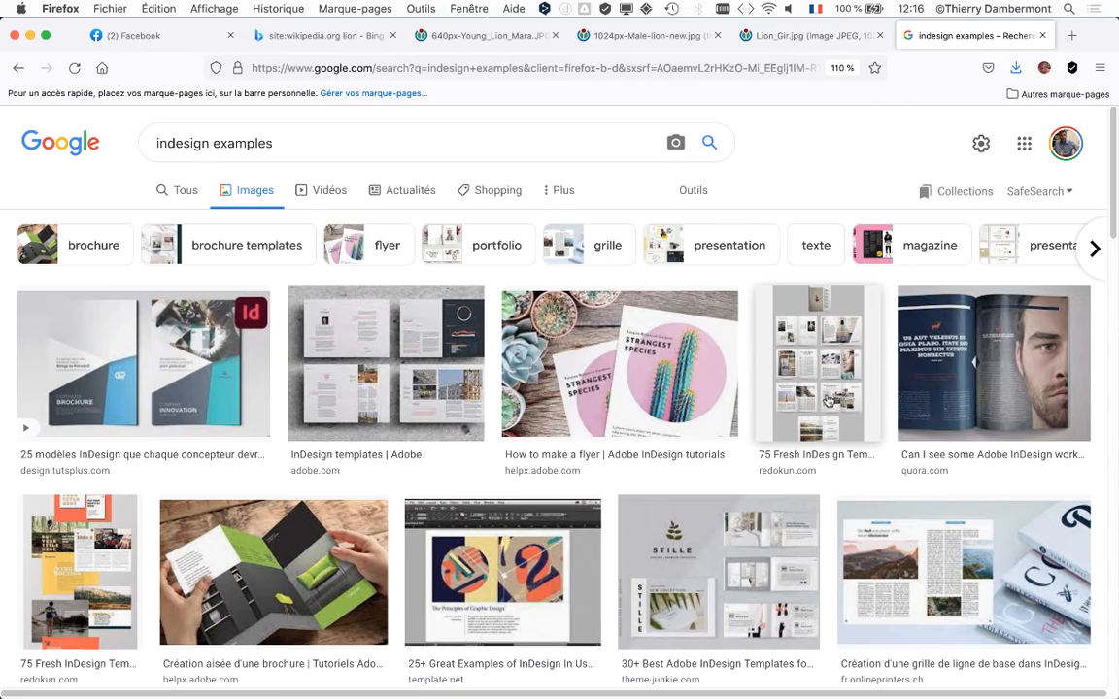
# Step: Browse the layout examples and open the pink "Magazine Design Adobe InDesign" image full size in its own tab
pyautogui.scroll(-5, 782, 447)
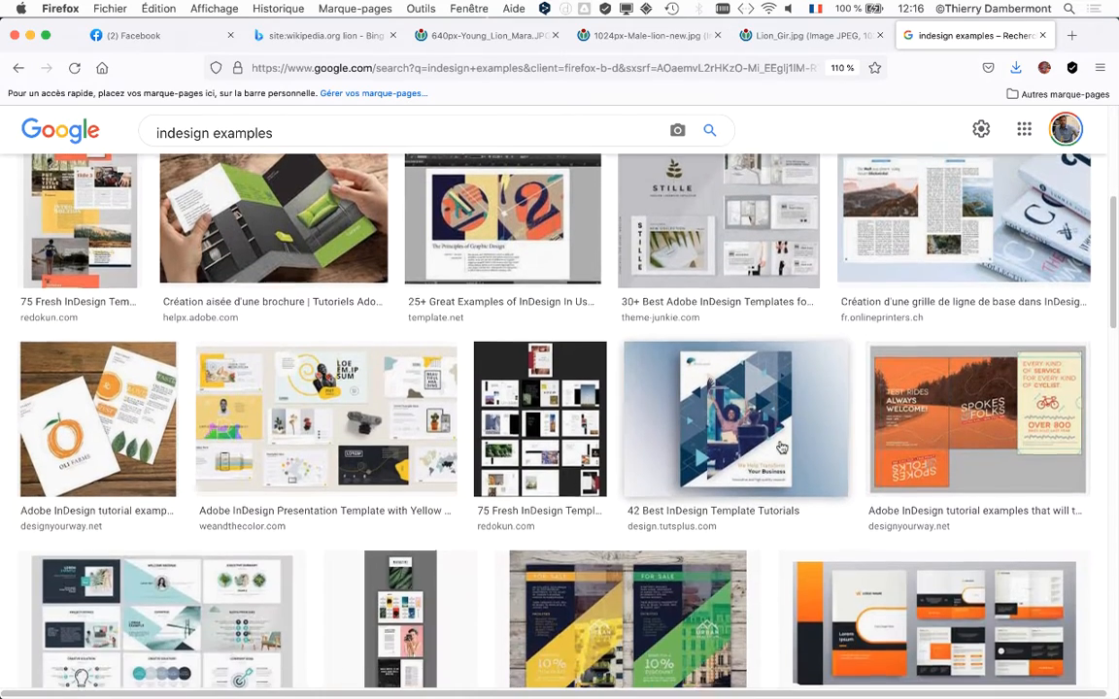
pyautogui.scroll(-1, 785, 447)
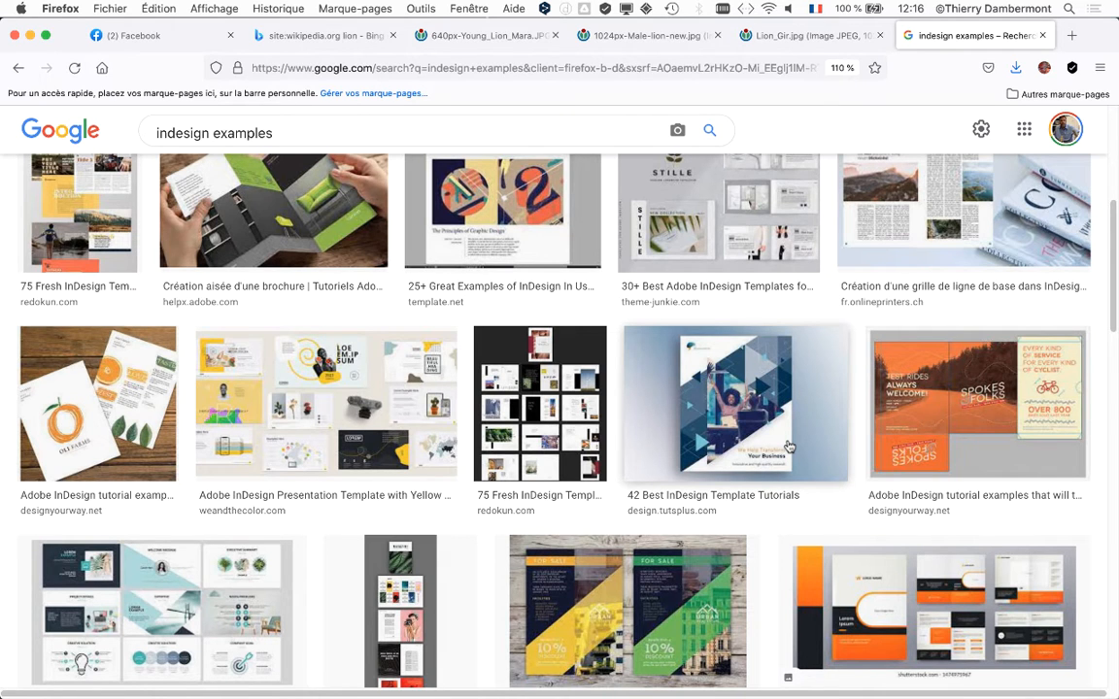
pyautogui.scroll(-4, 789, 447)
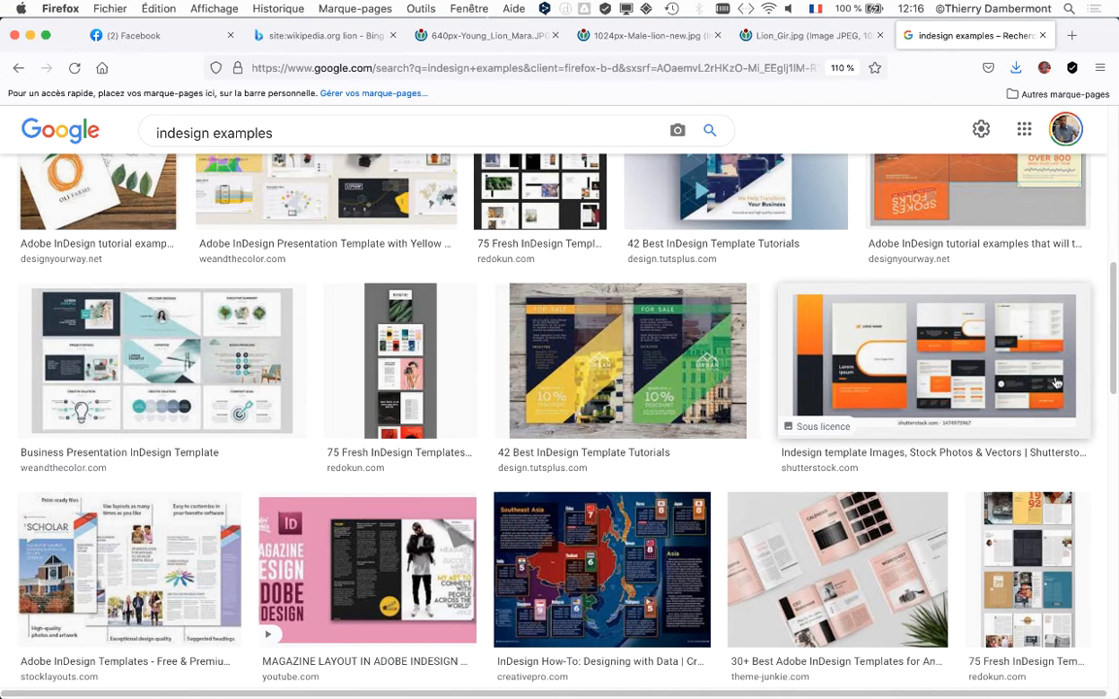
pyautogui.scroll(-4, 482, 413)
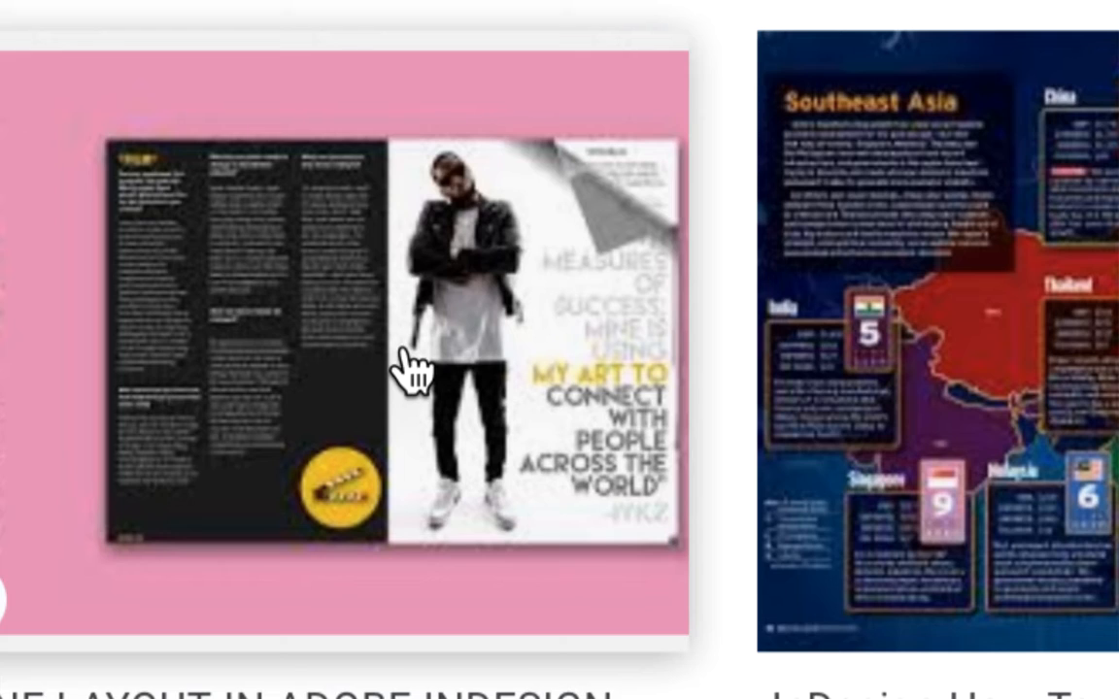
pyautogui.scroll(-8, 423, 351)
pyautogui.scroll(8, 423, 350)
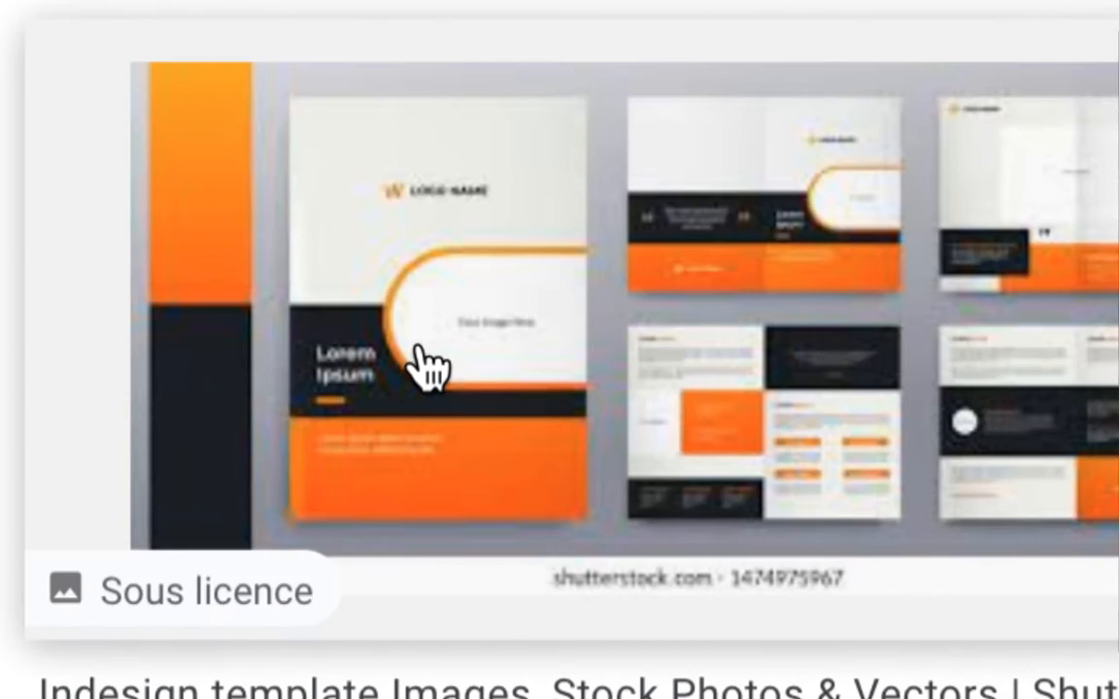
pyautogui.rightClick(658, 262)
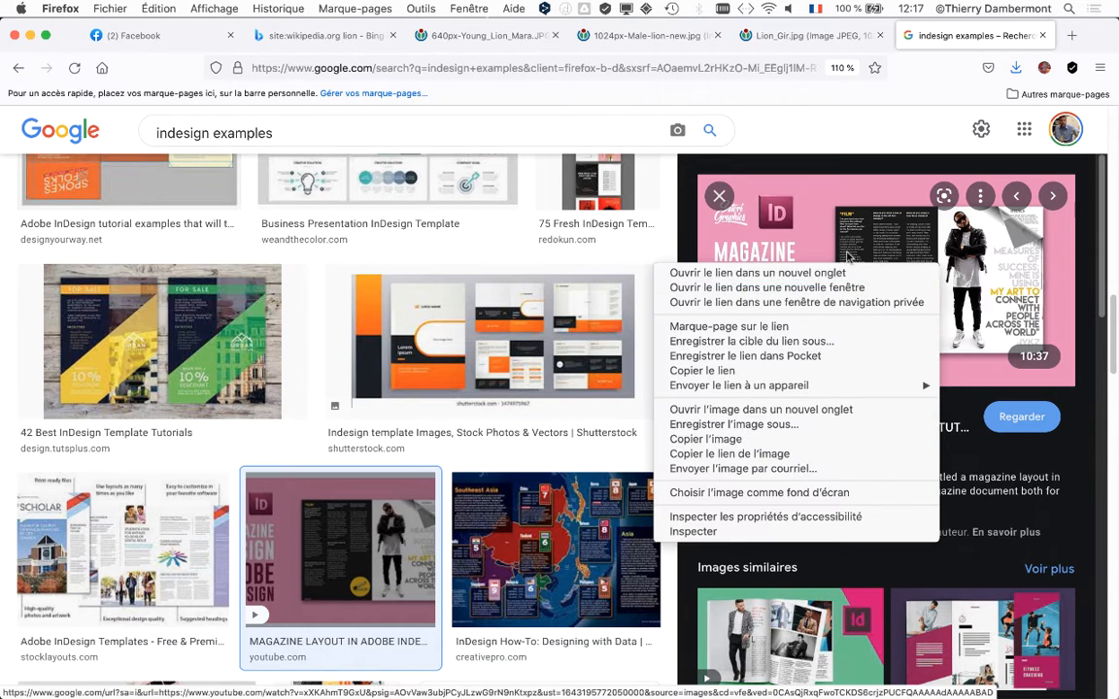
pyautogui.click(796, 409)
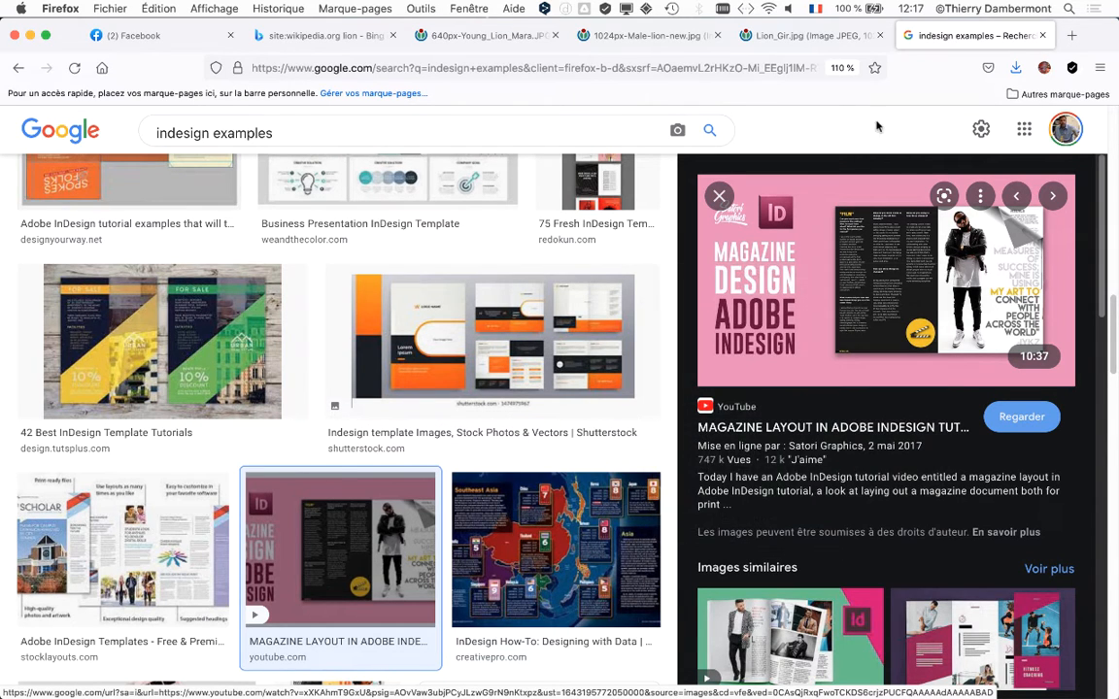
pyautogui.click(976, 37)
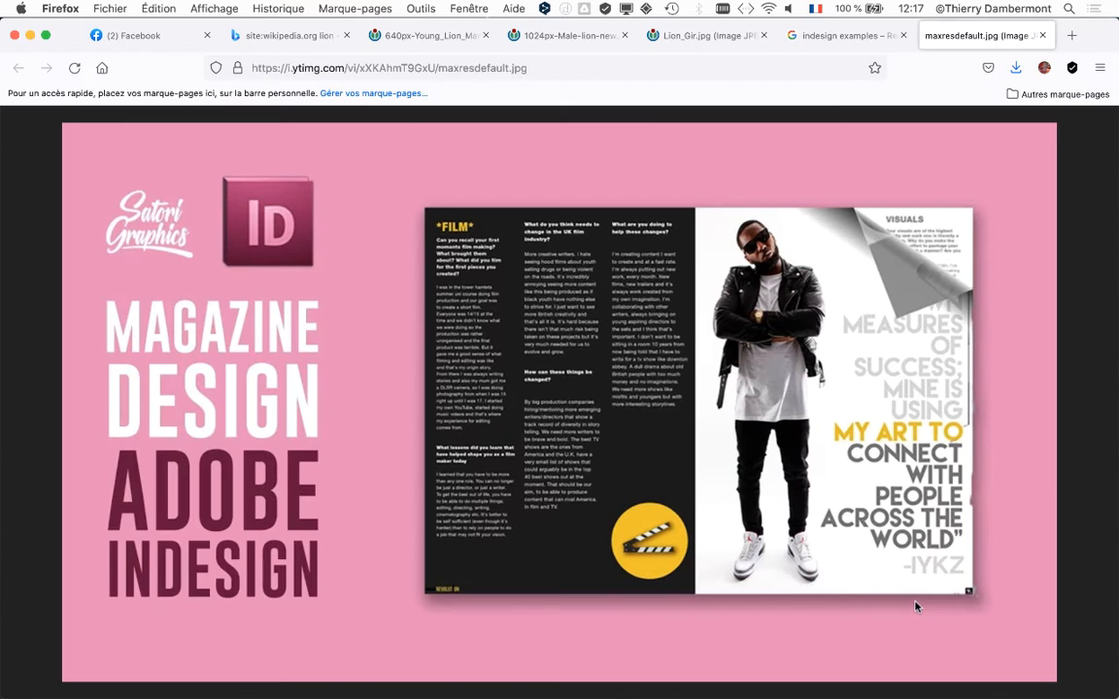
# Step: Return to InDesign, select the duplicated brown rectangle and expand the "fonds décoratifs" layer to list its objects
pyautogui.click(31, 35)
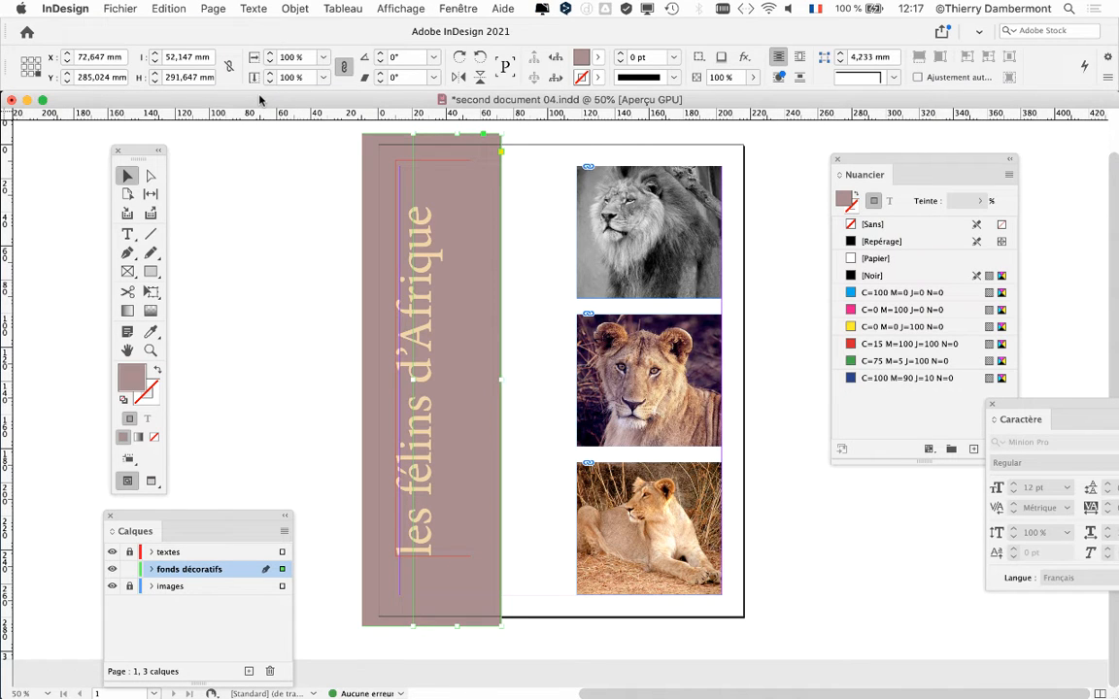
pyautogui.click(246, 212)
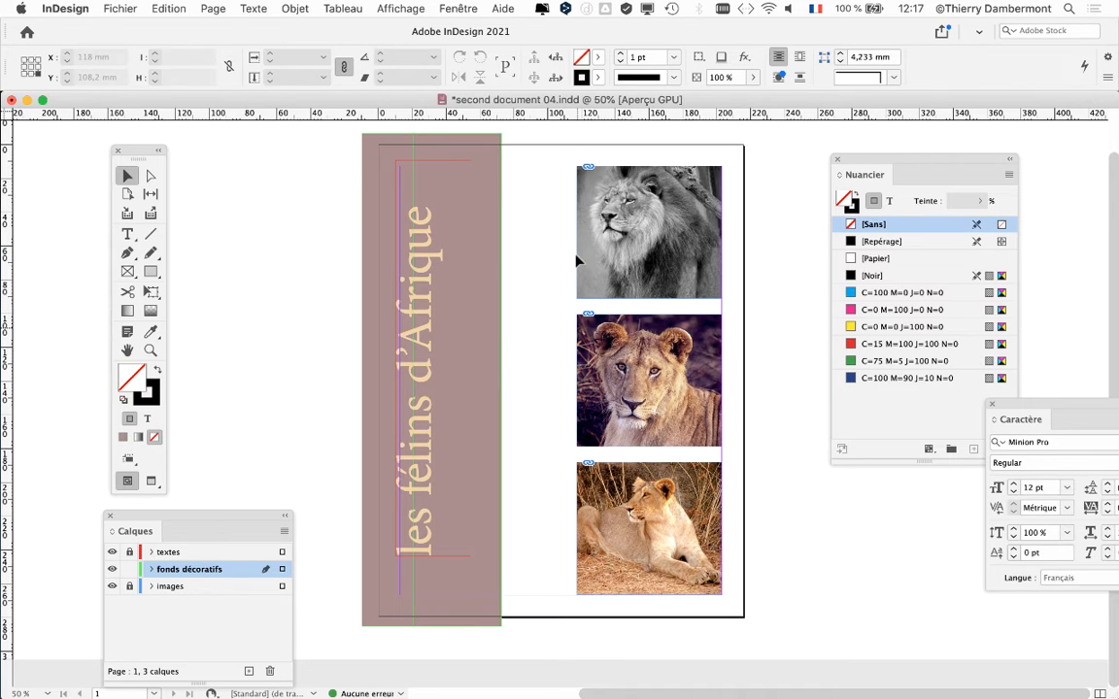
pyautogui.click(475, 173)
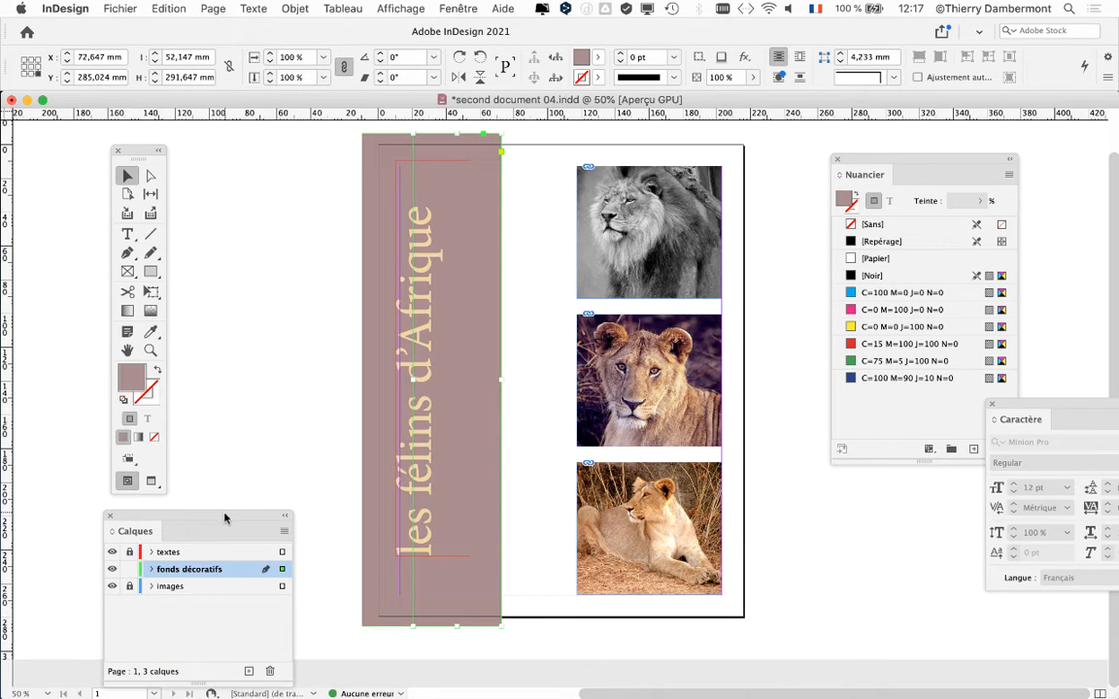
pyautogui.moveTo(224, 518); pyautogui.dragTo(662, 144)
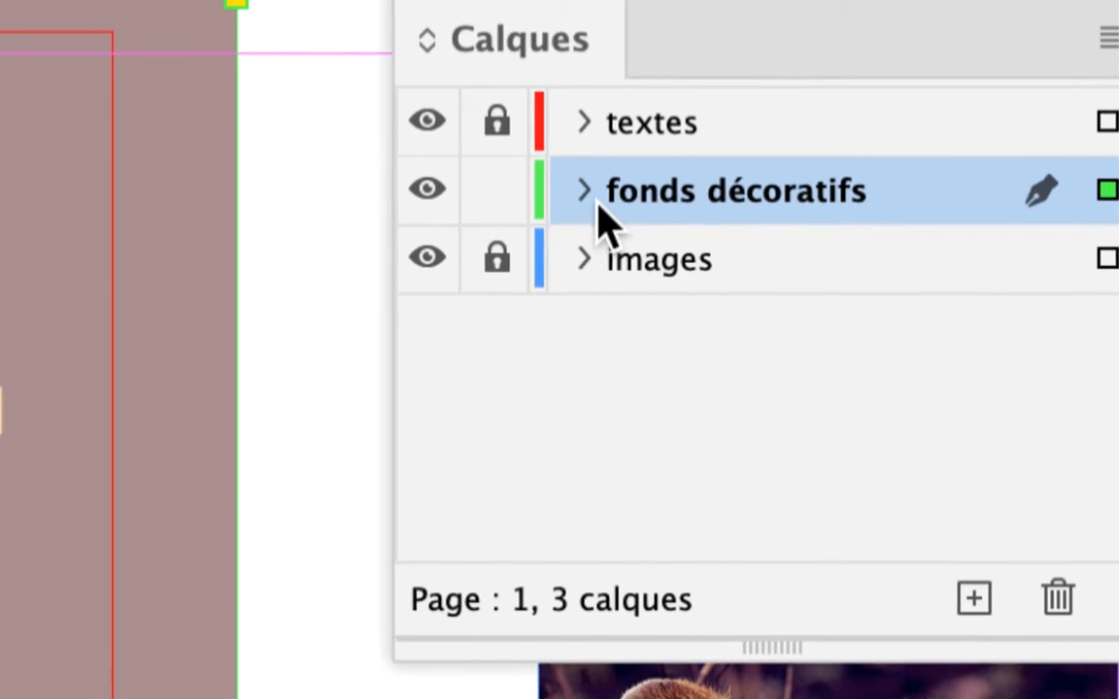
pyautogui.click(466, 179)
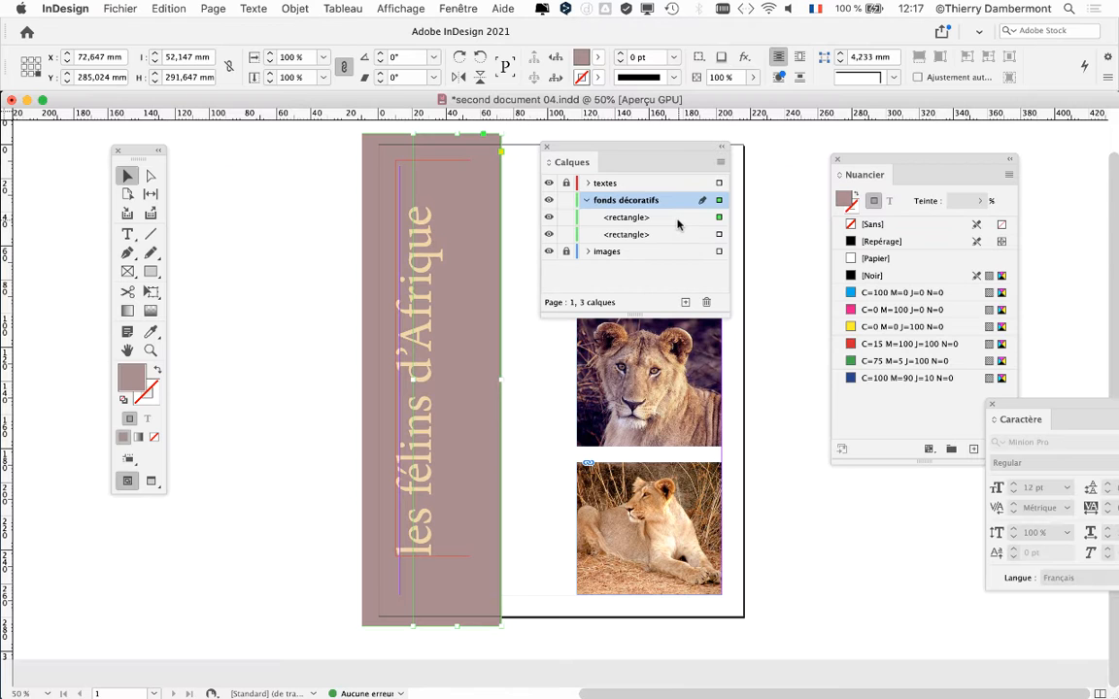
# Step: Close the Nuancier and Caractère panels and place the Calques panel outside the page beside the photos
pyautogui.click(838, 163)
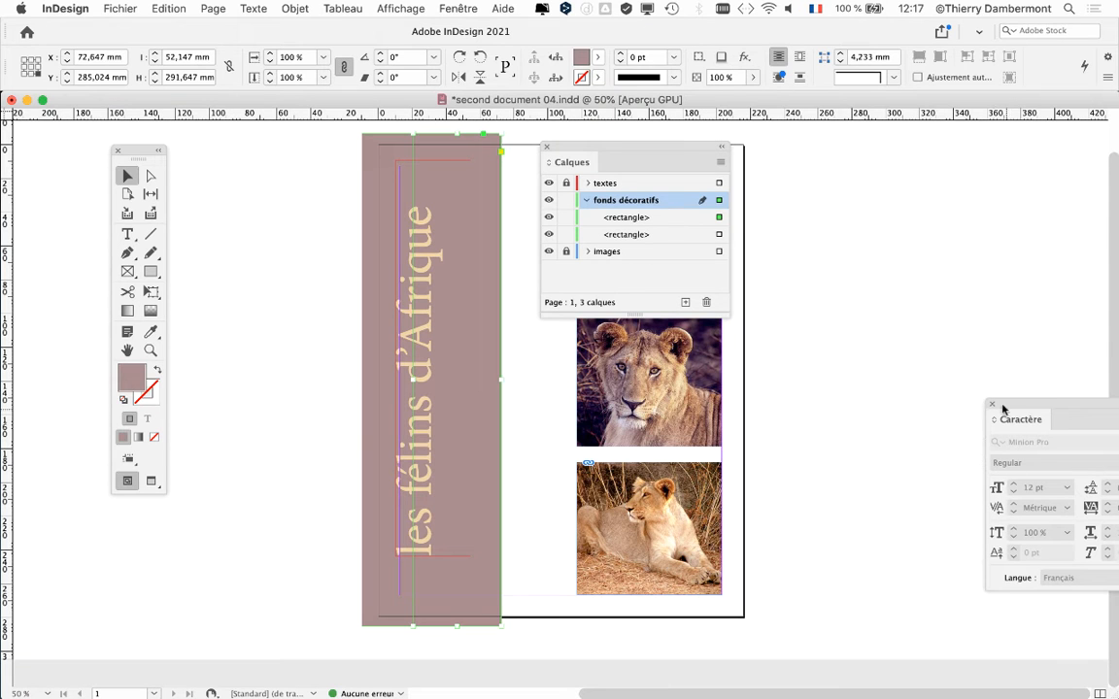
pyautogui.moveTo(610, 150); pyautogui.dragTo(910, 182)
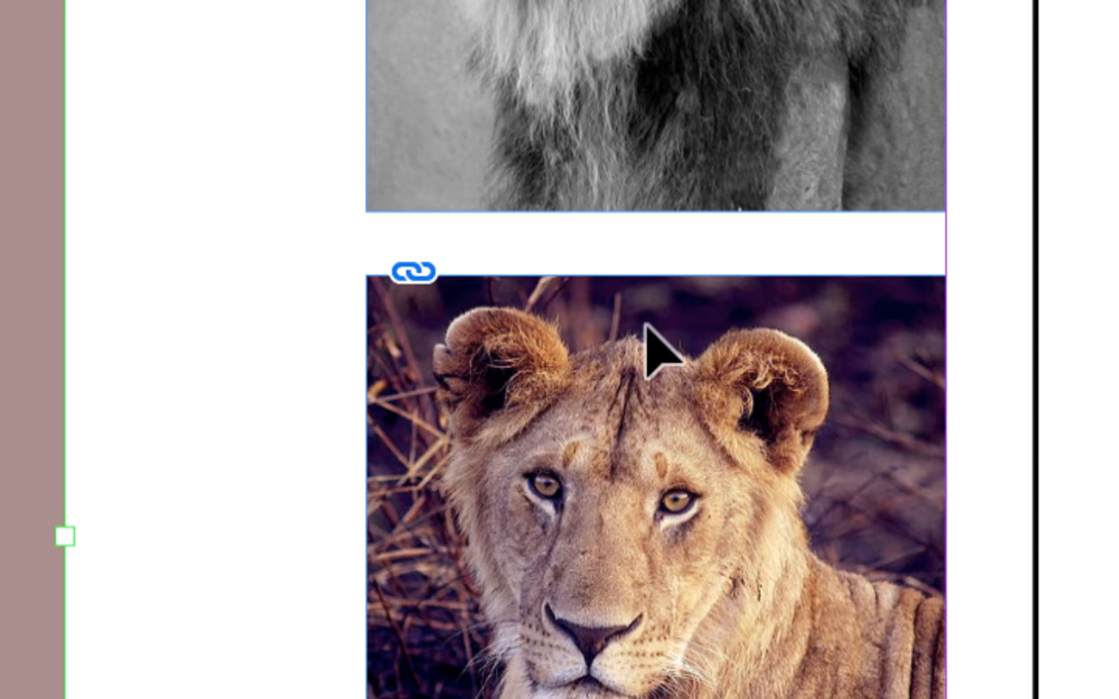
pyautogui.scroll(5, 661, 349)
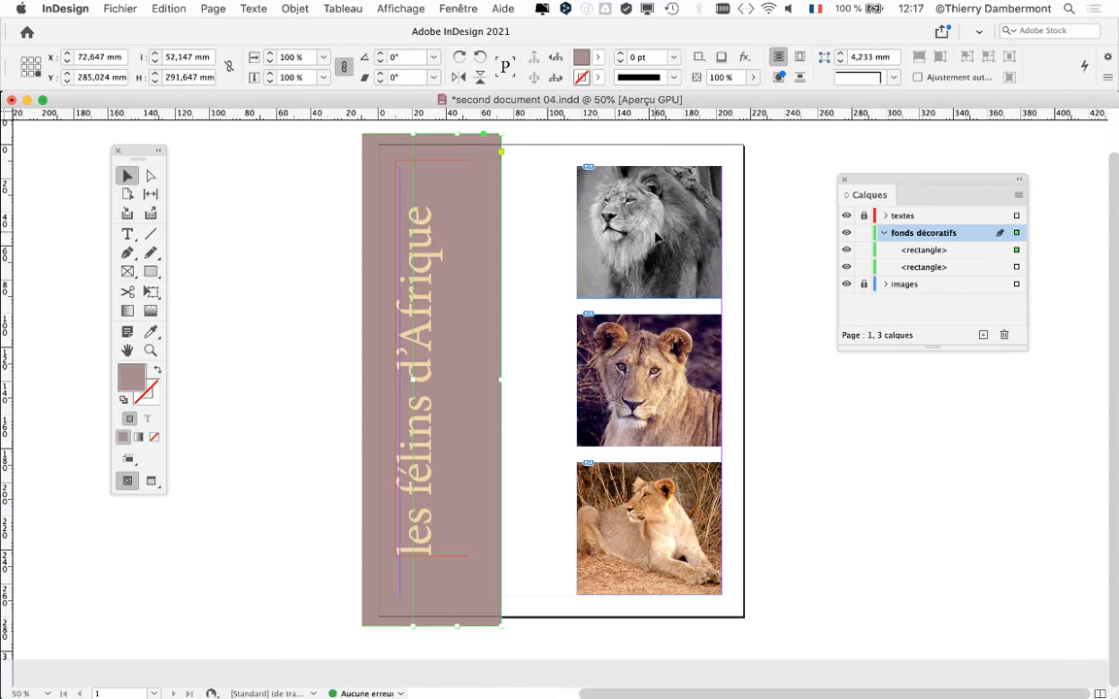
# Step: Switch to Photoshop and display 1024px-Male-lion-new.psd in full-screen mode, with the Propriétés panel moved off the image
pyautogui.press('super+Tab')
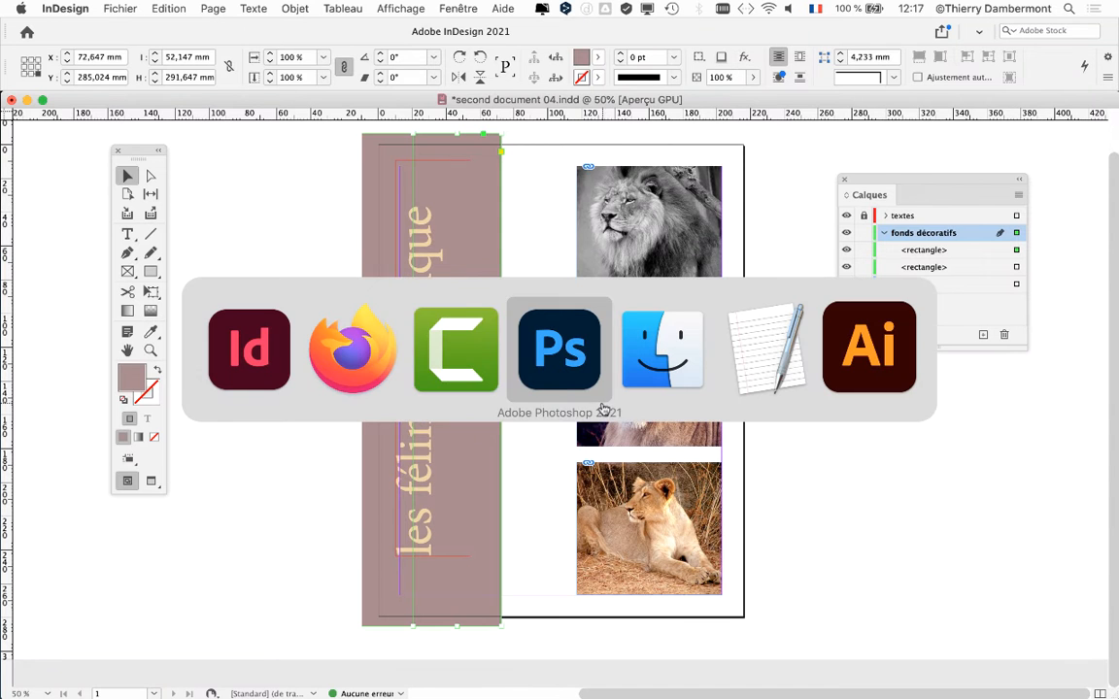
pyautogui.click(541, 373)
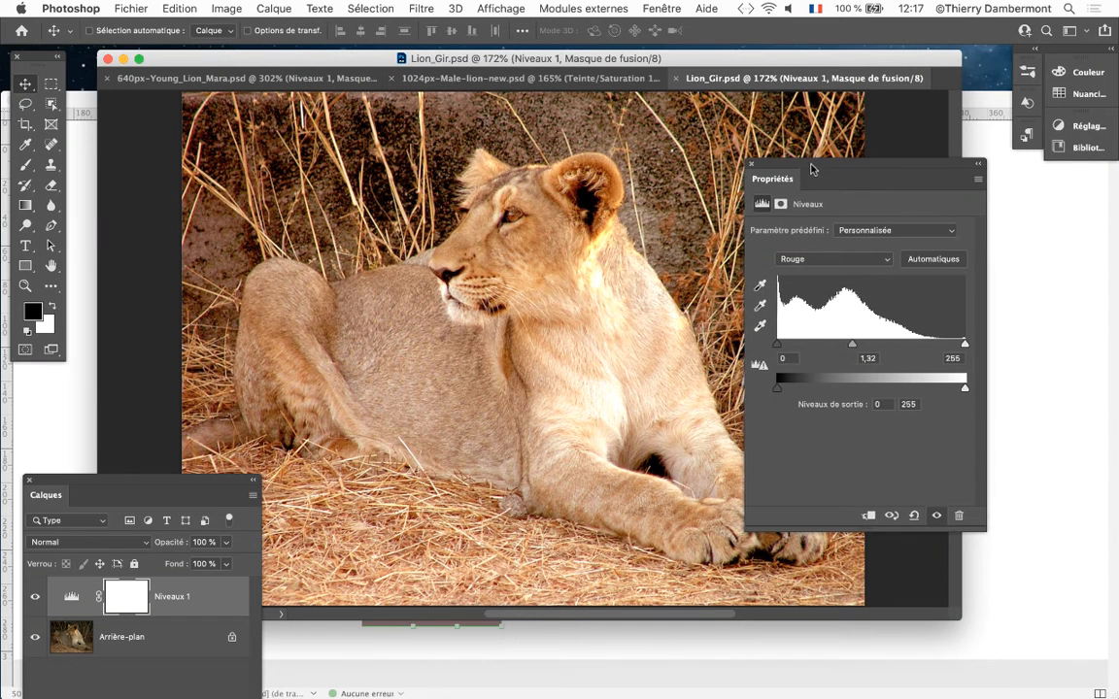
pyautogui.moveTo(812, 170); pyautogui.dragTo(959, 208)
pyautogui.click(406, 78)
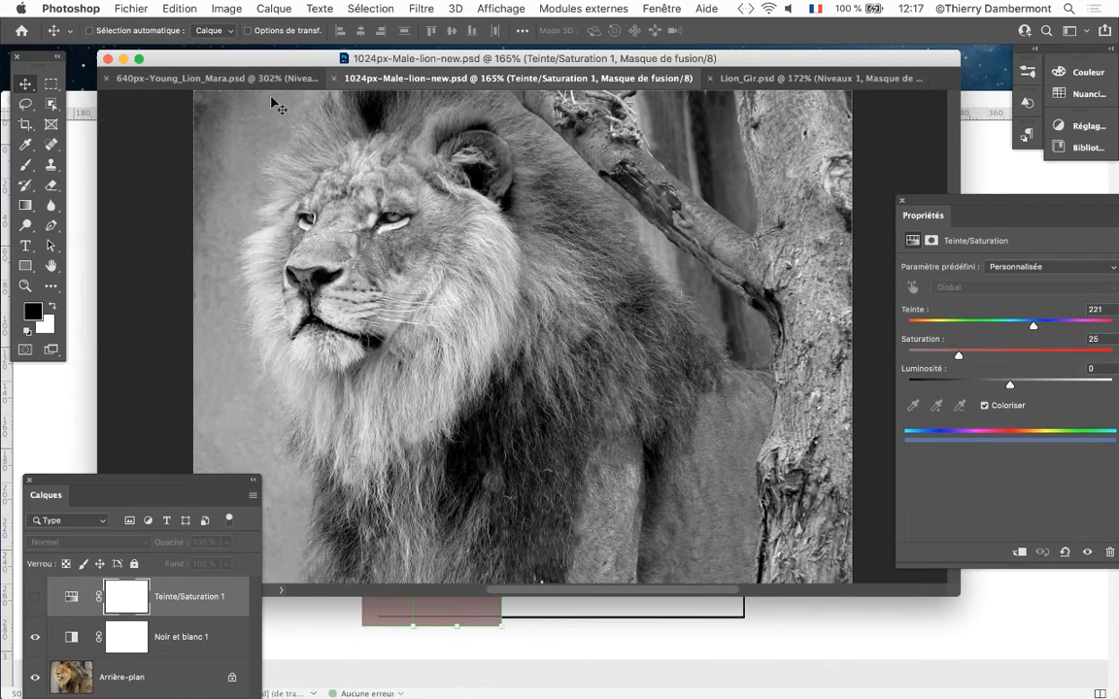
pyautogui.press('f')
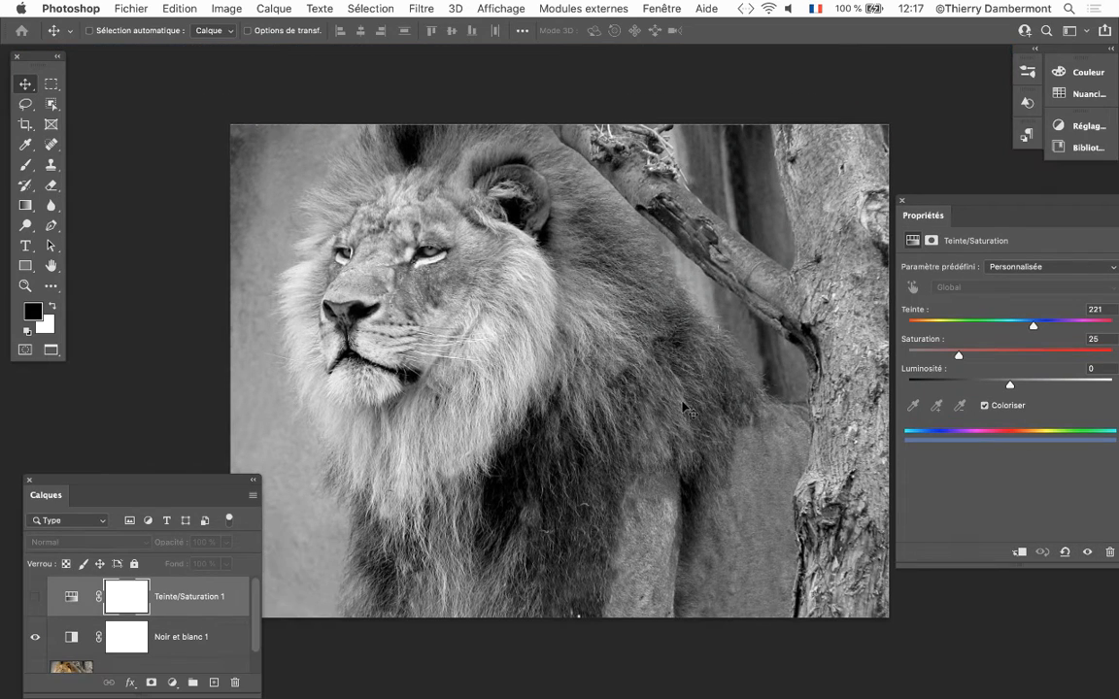
# Step: Move the Calques panel over the tree side of the lion photo and enlarge it to show all layers
pyautogui.moveTo(123, 484); pyautogui.dragTo(725, 110)
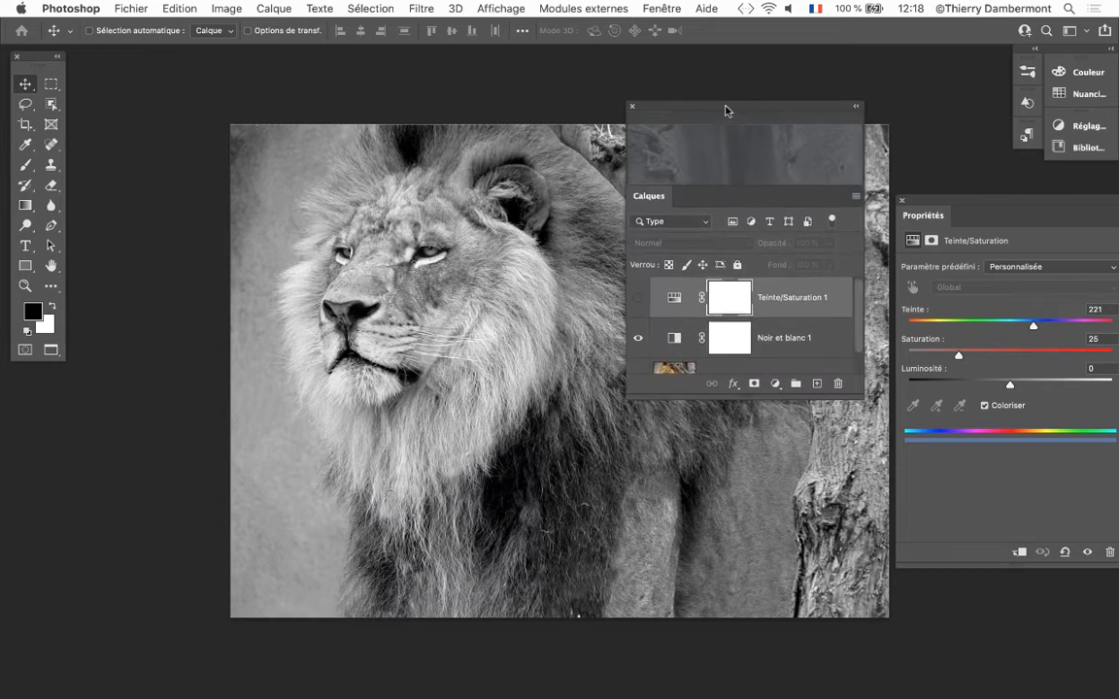
pyautogui.moveTo(857, 394); pyautogui.dragTo(858, 434)
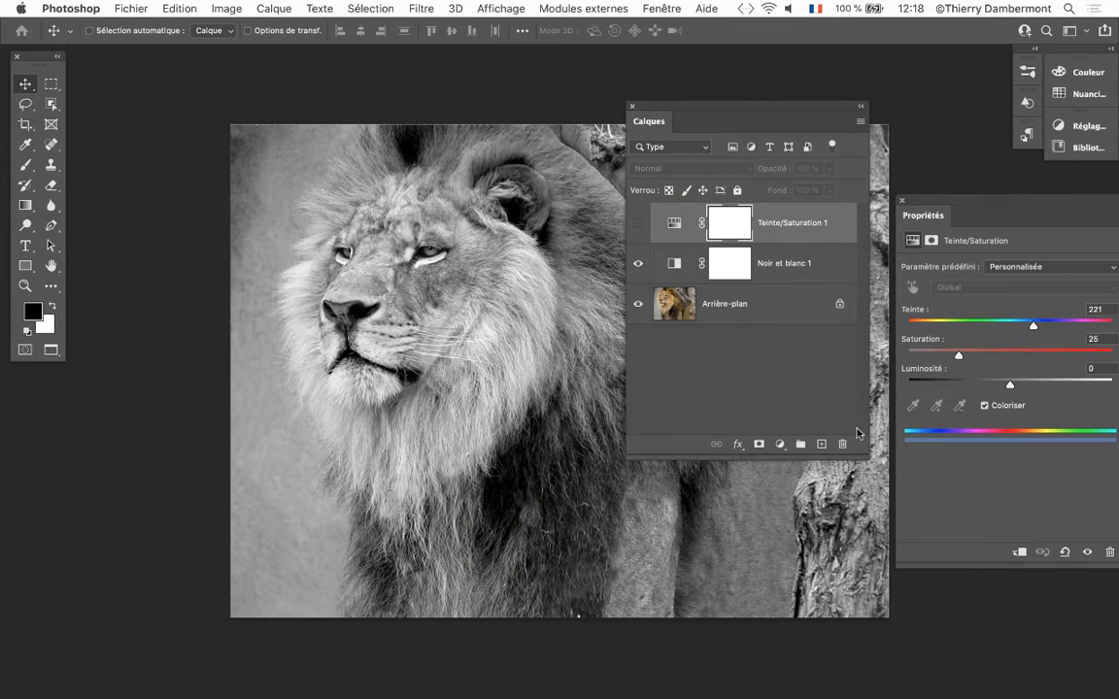
# Step: Toggle the Teinte/Saturation 1 layer to compare its effect, leave it visible, and separate the lion image from the Calques panel
pyautogui.click(638, 224)
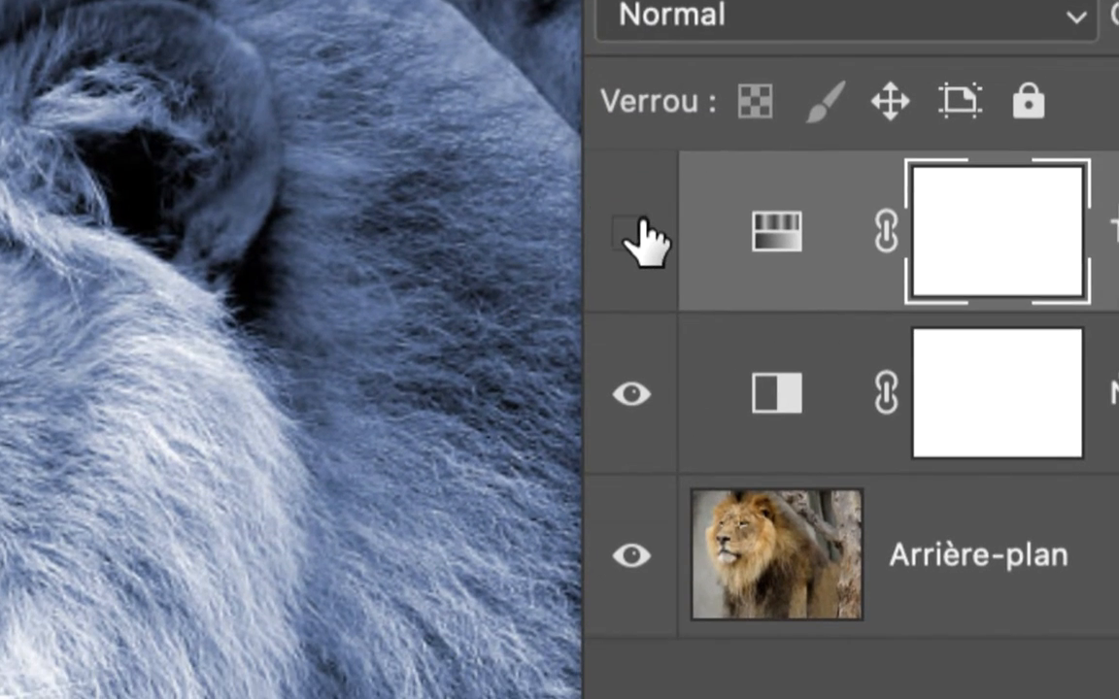
pyautogui.click(654, 254)
pyautogui.click(654, 254)
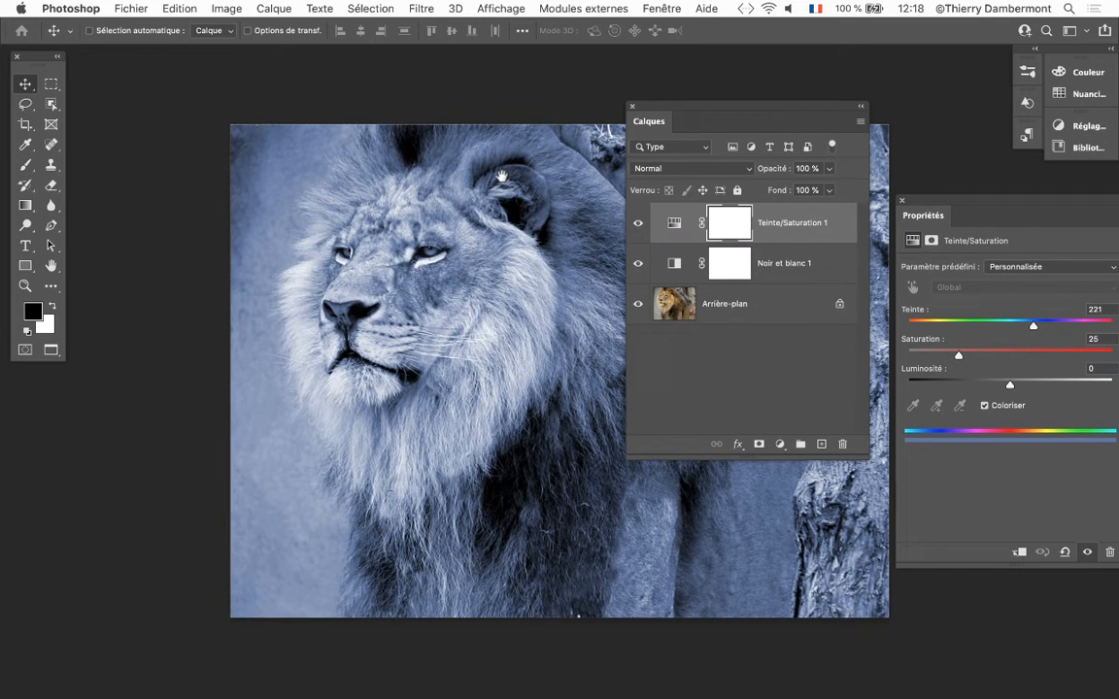
pyautogui.moveTo(501, 175); pyautogui.dragTo(372, 154)
pyautogui.moveTo(651, 107); pyautogui.dragTo(762, 68)
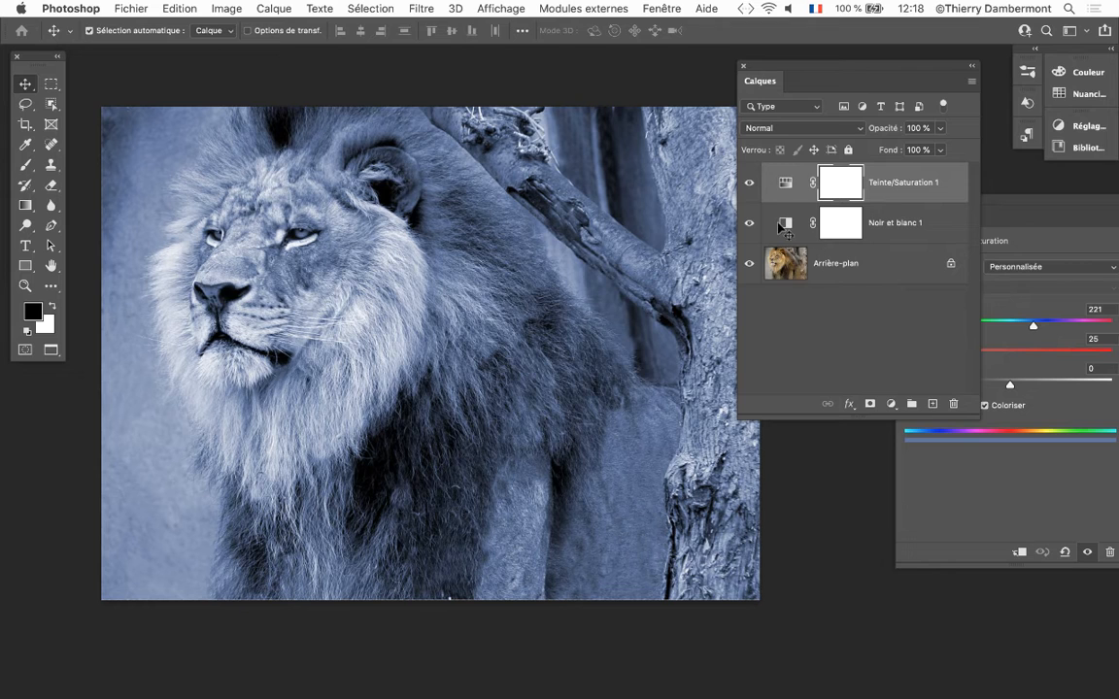
# Step: Switch to InDesign, collapse and lock the "fonds décoratifs" layer, and unlock and activate the "images" layer
pyautogui.press('super+Tab')
pyautogui.click(364, 359)
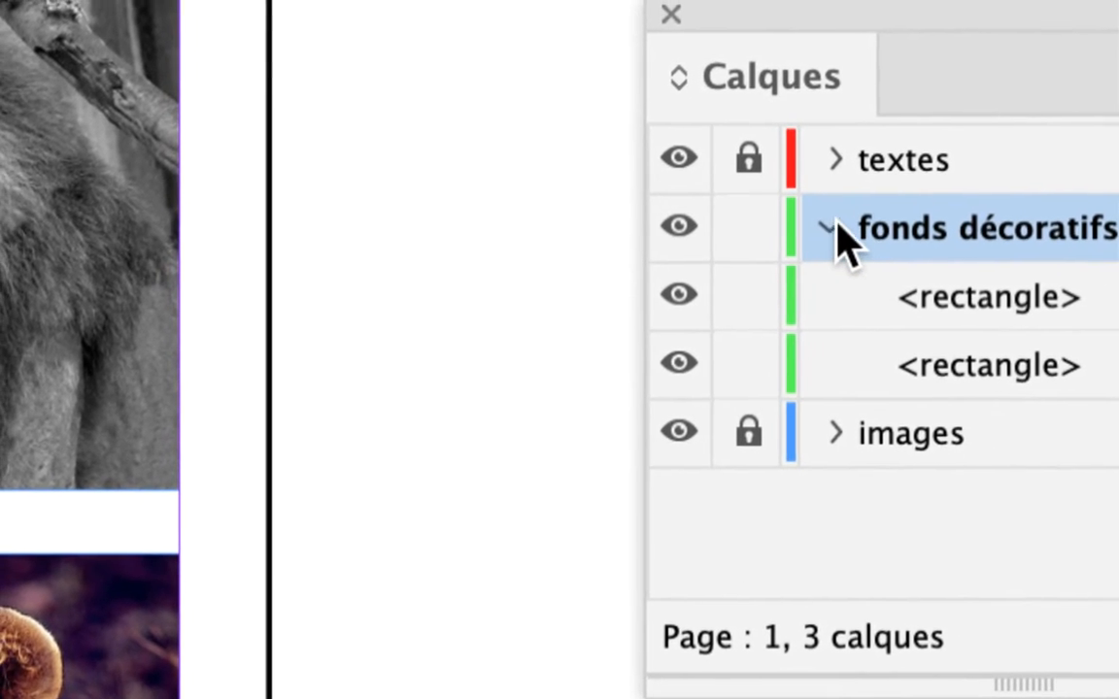
pyautogui.click(830, 229)
pyautogui.click(748, 226)
pyautogui.click(747, 432)
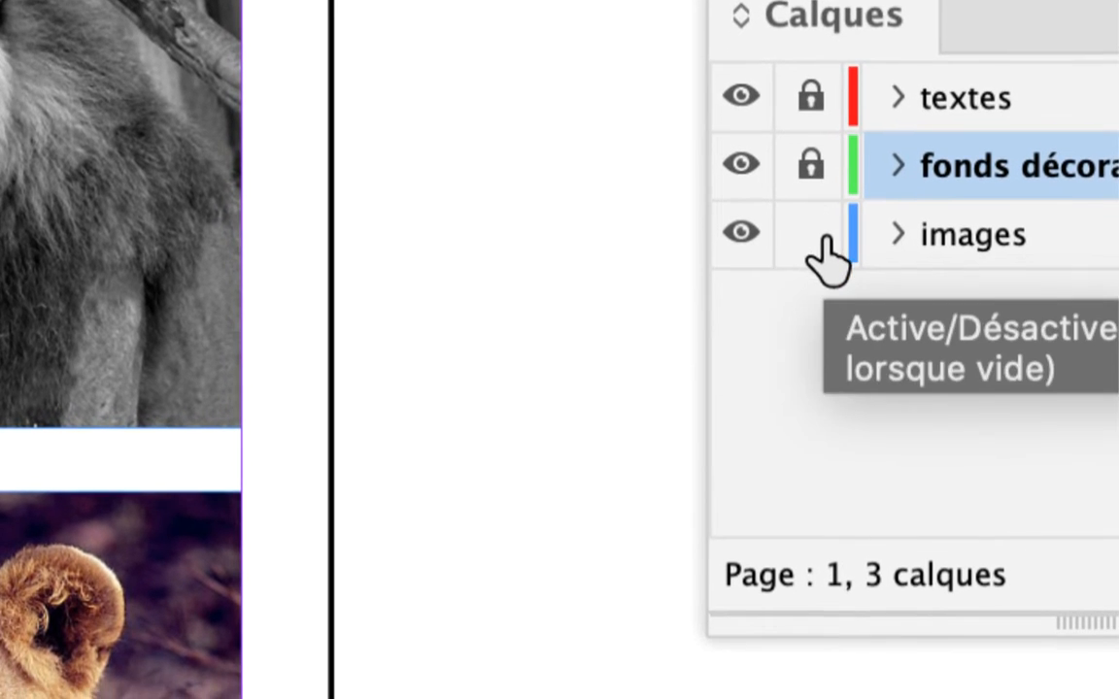
pyautogui.click(913, 235)
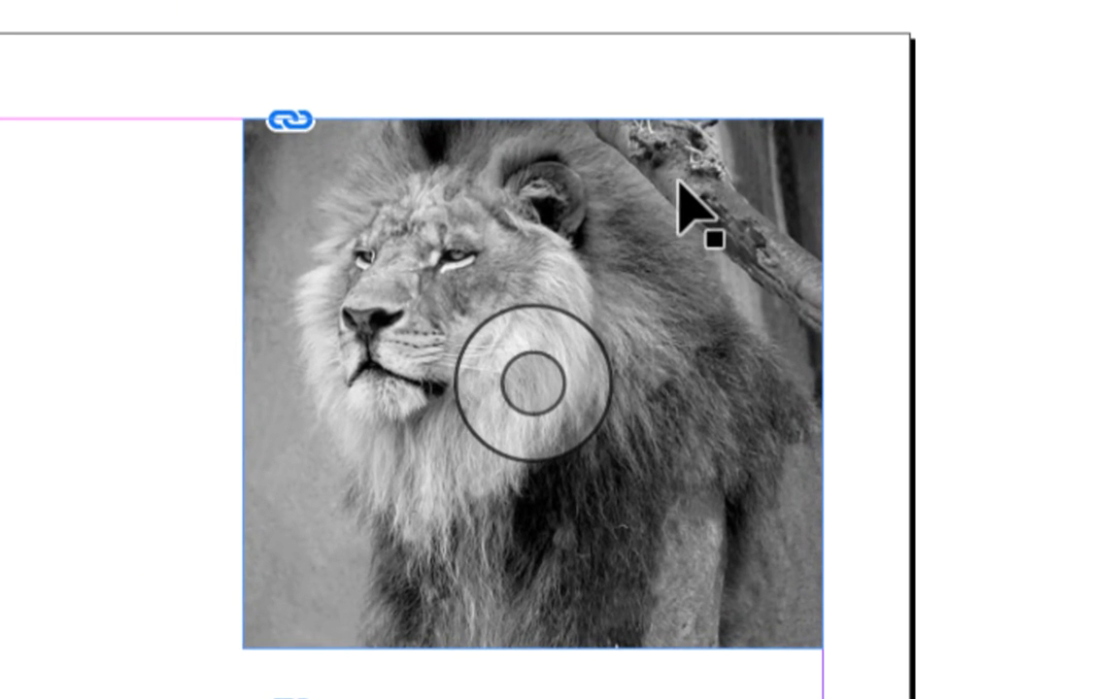
# Step: Select the black-and-white lion photo and open its original file for editing in Photoshop
pyautogui.click(682, 185)
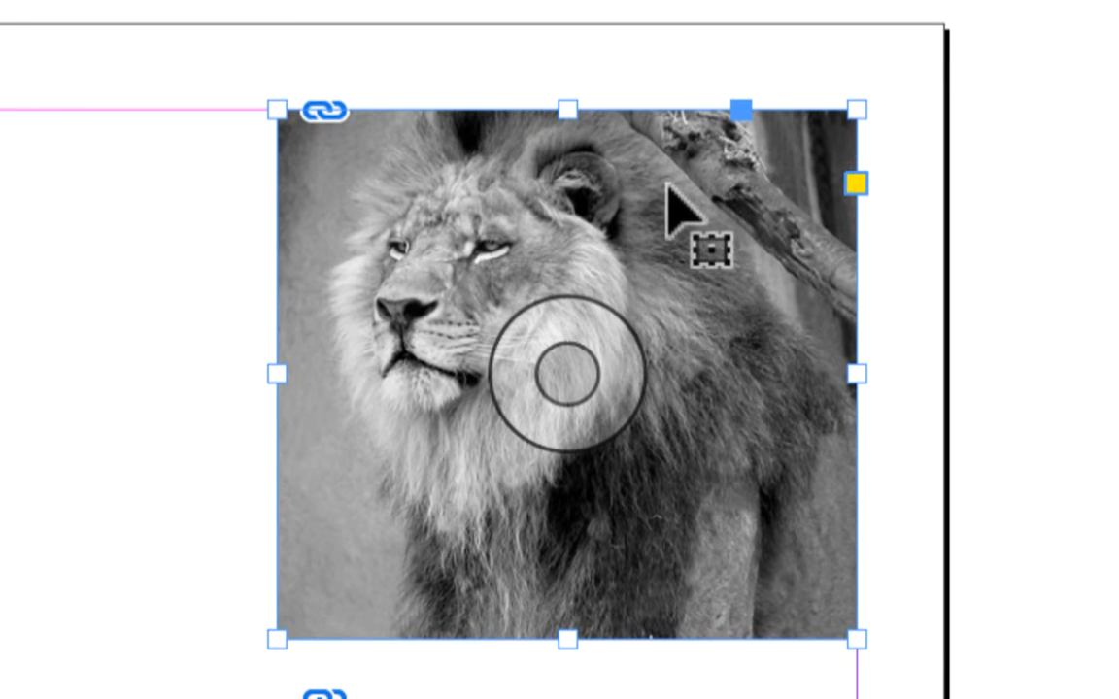
pyautogui.rightClick(668, 187)
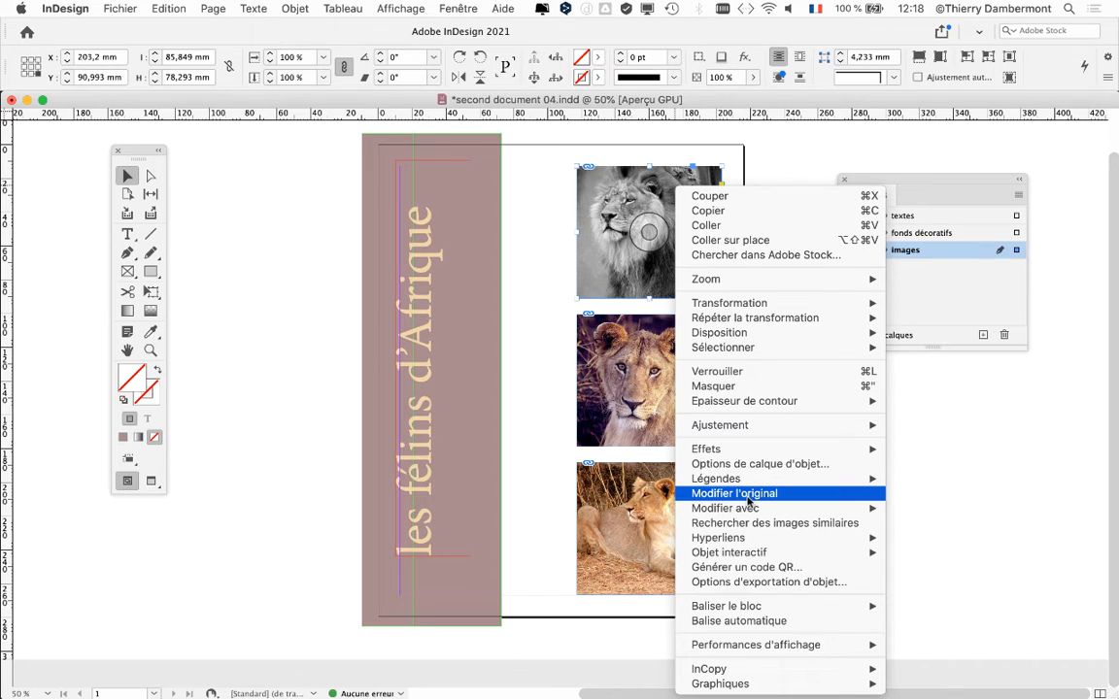
pyautogui.click(749, 497)
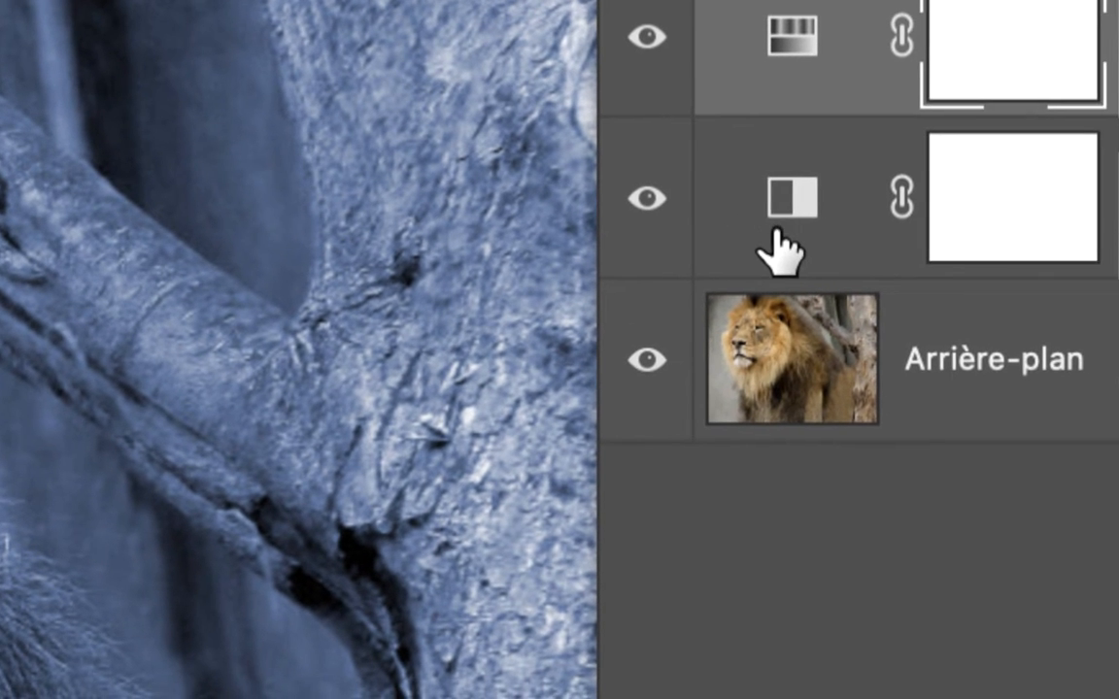
# Step: Toggle the visibility of the Noir et blanc 1 and Teinte/Saturation 1 layers to compare their effects on the lion
pyautogui.click(839, 262)
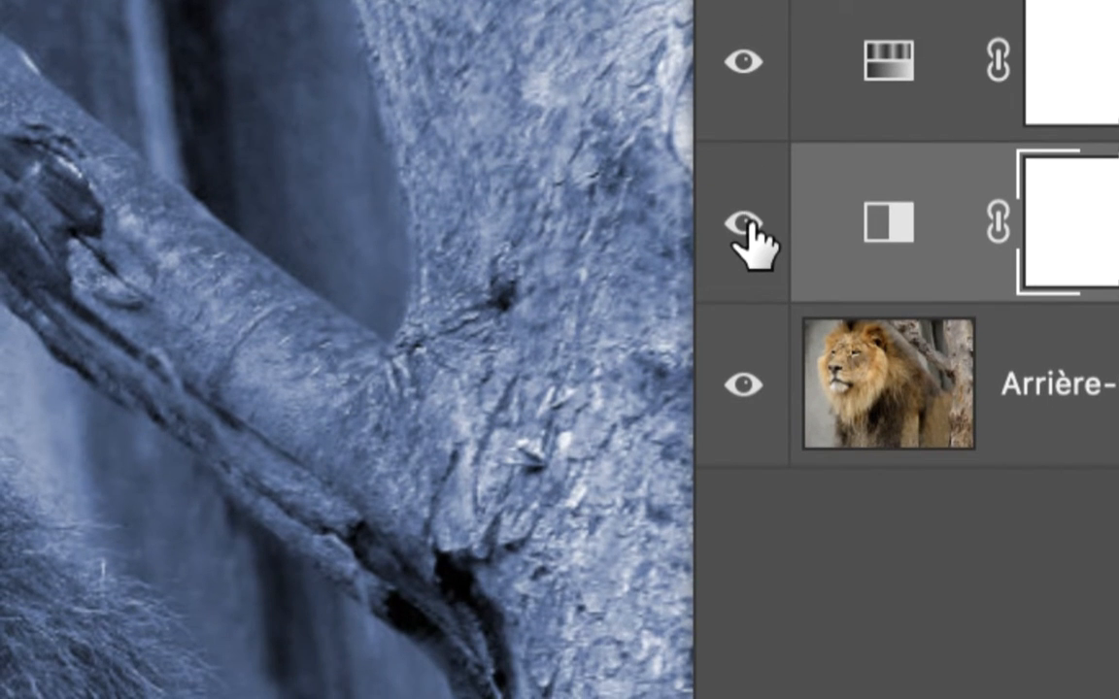
pyautogui.click(742, 225)
pyautogui.click(744, 227)
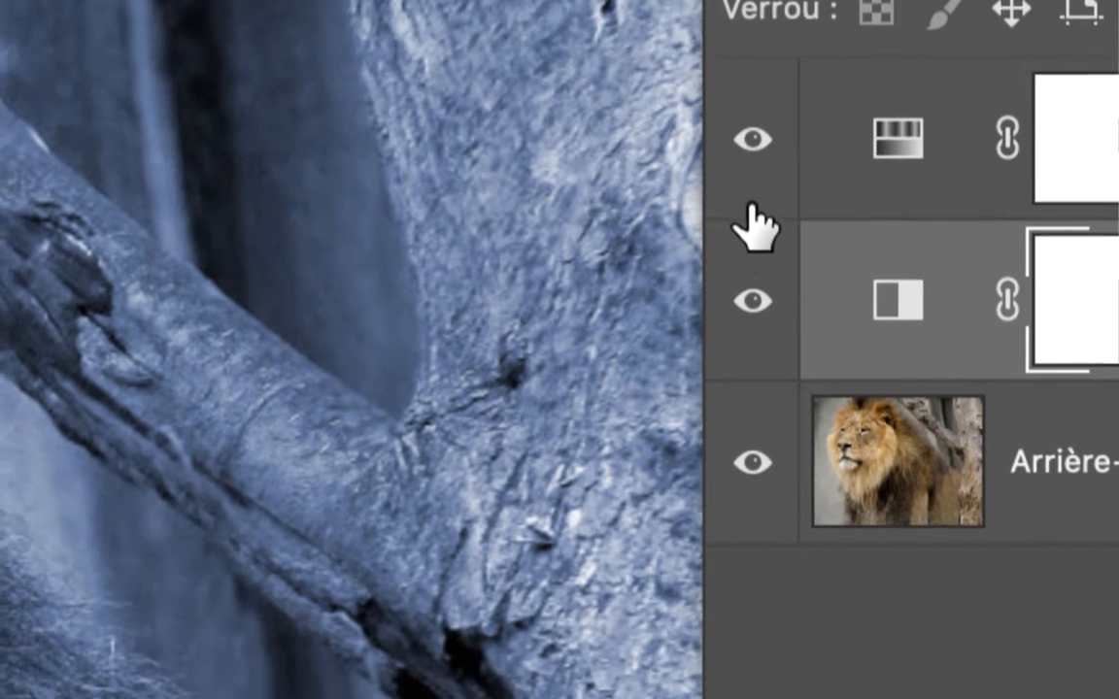
pyautogui.click(744, 64)
pyautogui.click(772, 214)
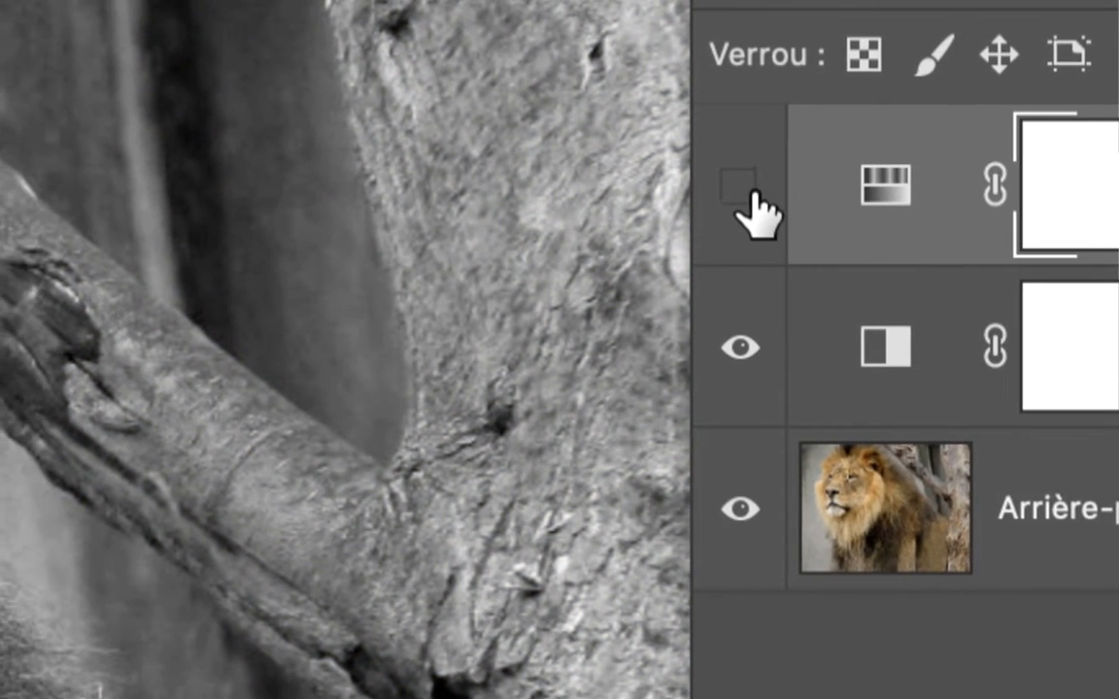
pyautogui.click(685, 183)
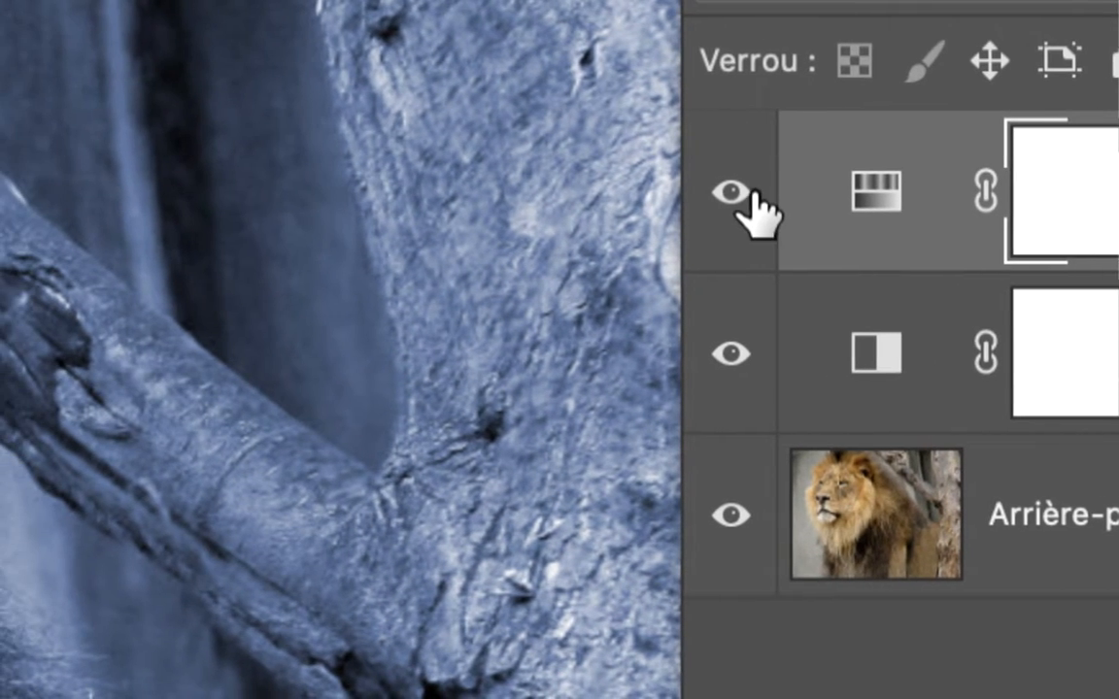
# Step: Hide the Teinte/Saturation 1 and Noir et blanc 1 adjustment layers and save the lion file
pyautogui.click(276, 190)
pyautogui.click(826, 282)
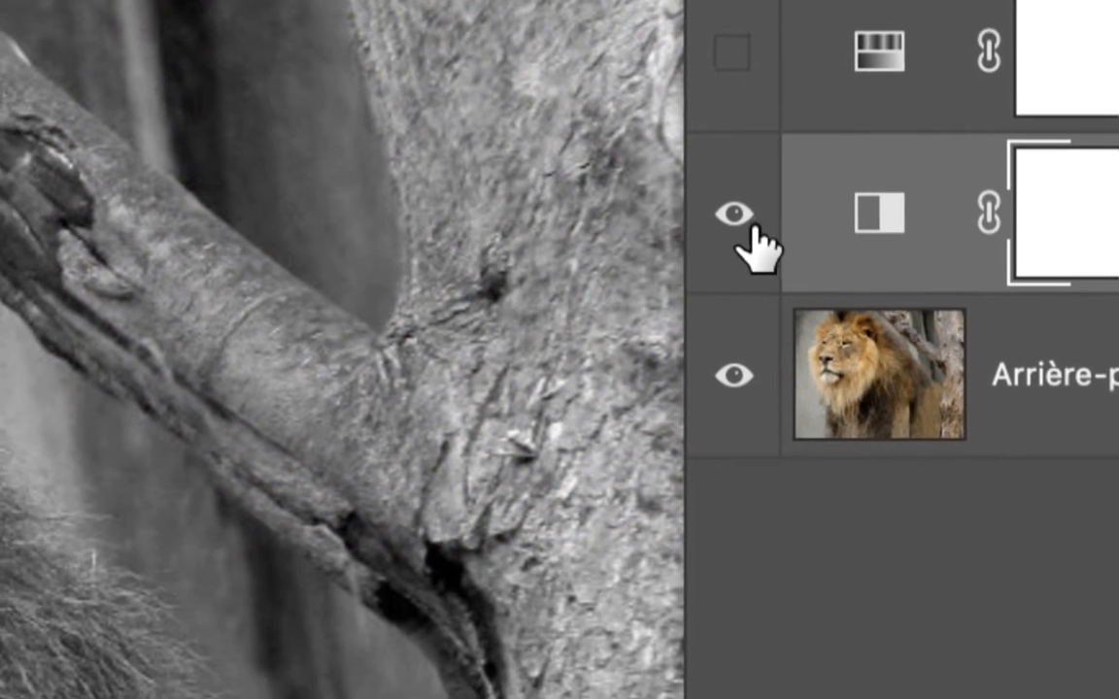
pyautogui.click(749, 296)
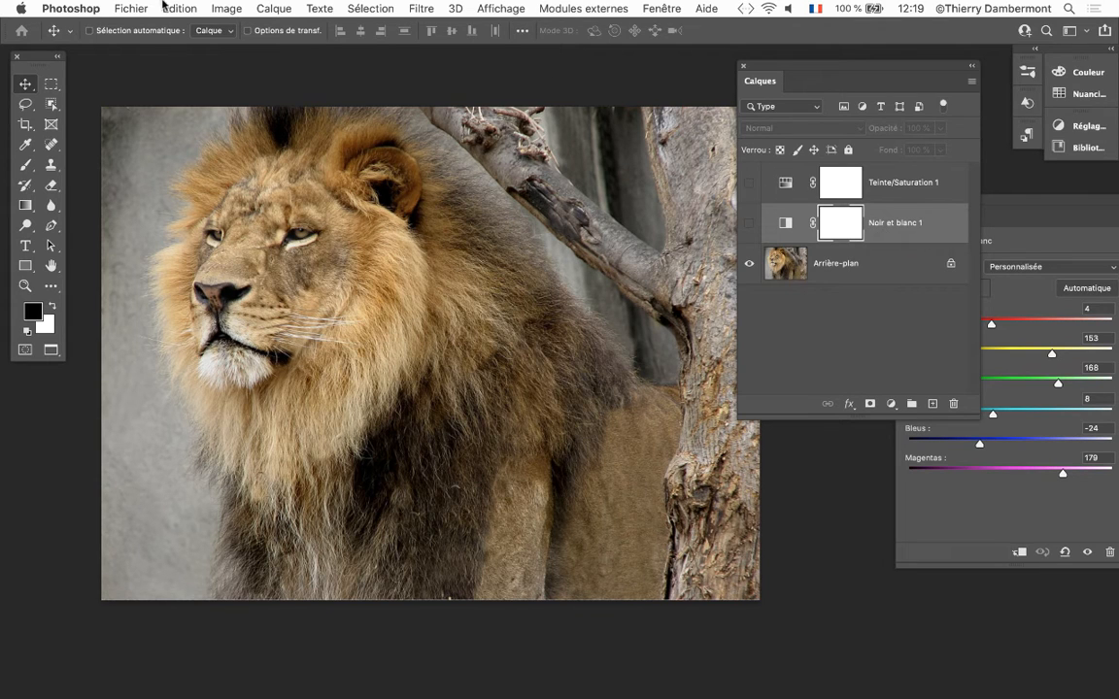
pyautogui.click(127, 7)
pyautogui.click(170, 171)
# Step: Switch to InDesign, move the Calques panel beside the page title, lock "images", and unlock and activate "fonds décoratifs"
pyautogui.press('super+Tab')
pyautogui.click(386, 356)
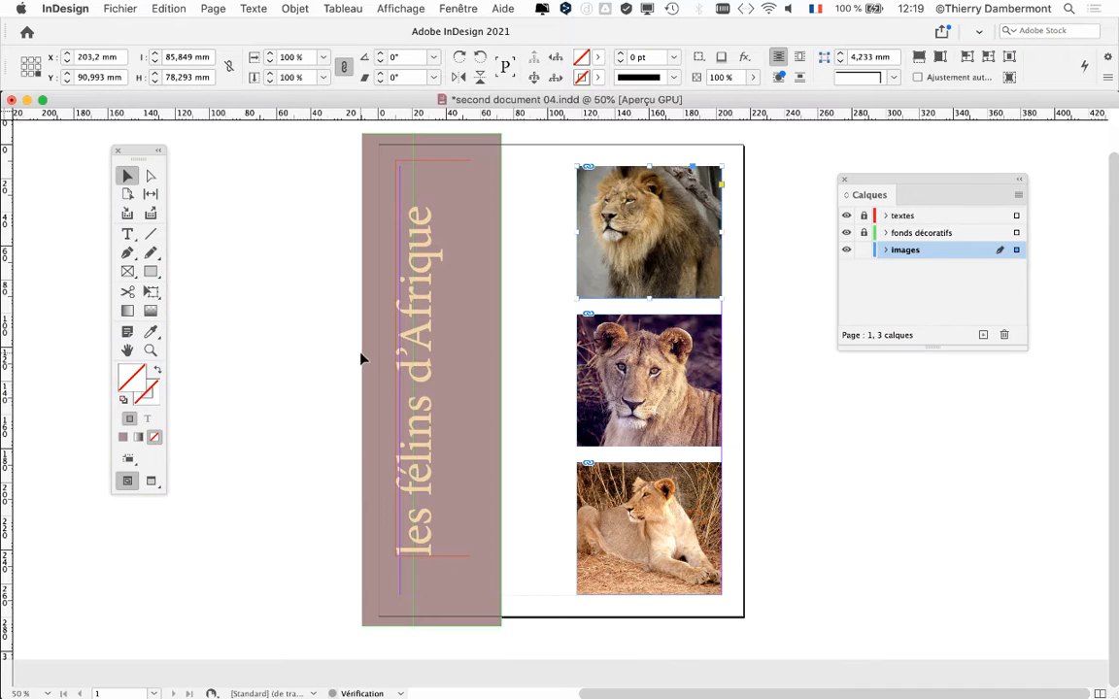
pyautogui.moveTo(869, 178); pyautogui.dragTo(256, 184)
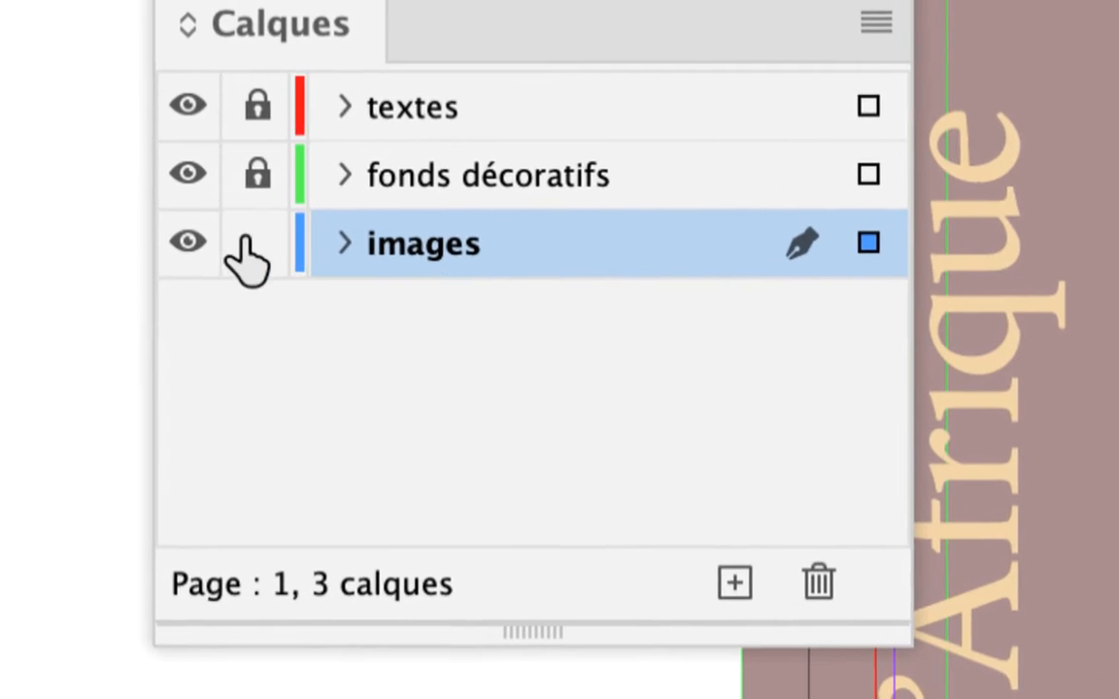
pyautogui.click(240, 240)
pyautogui.click(248, 189)
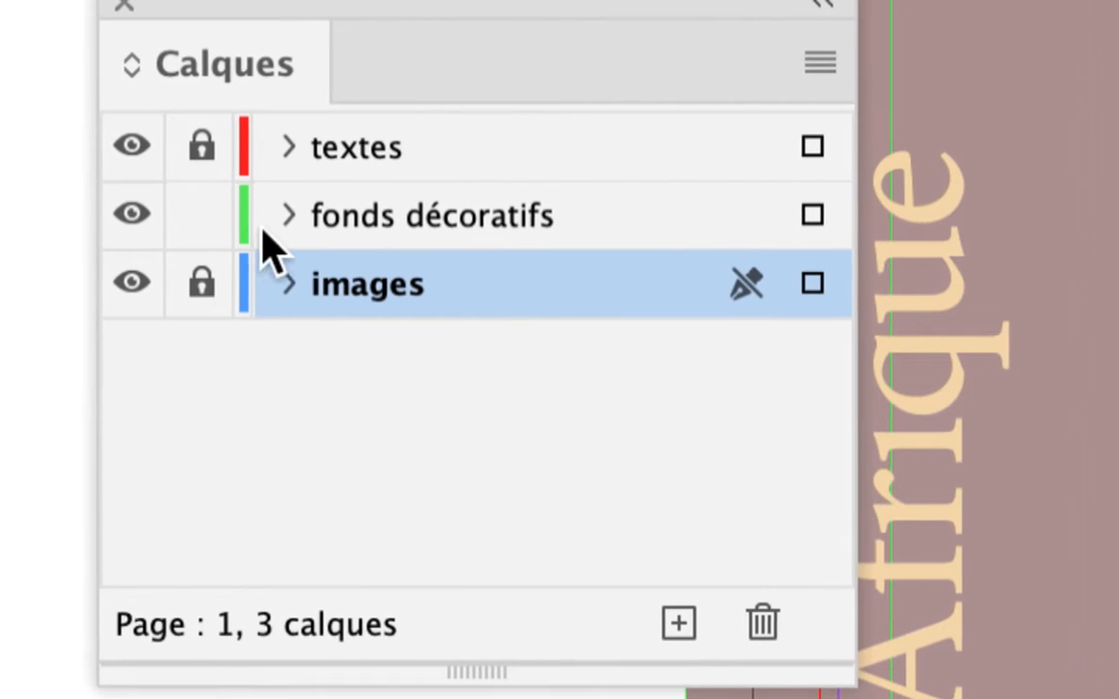
pyautogui.click(269, 225)
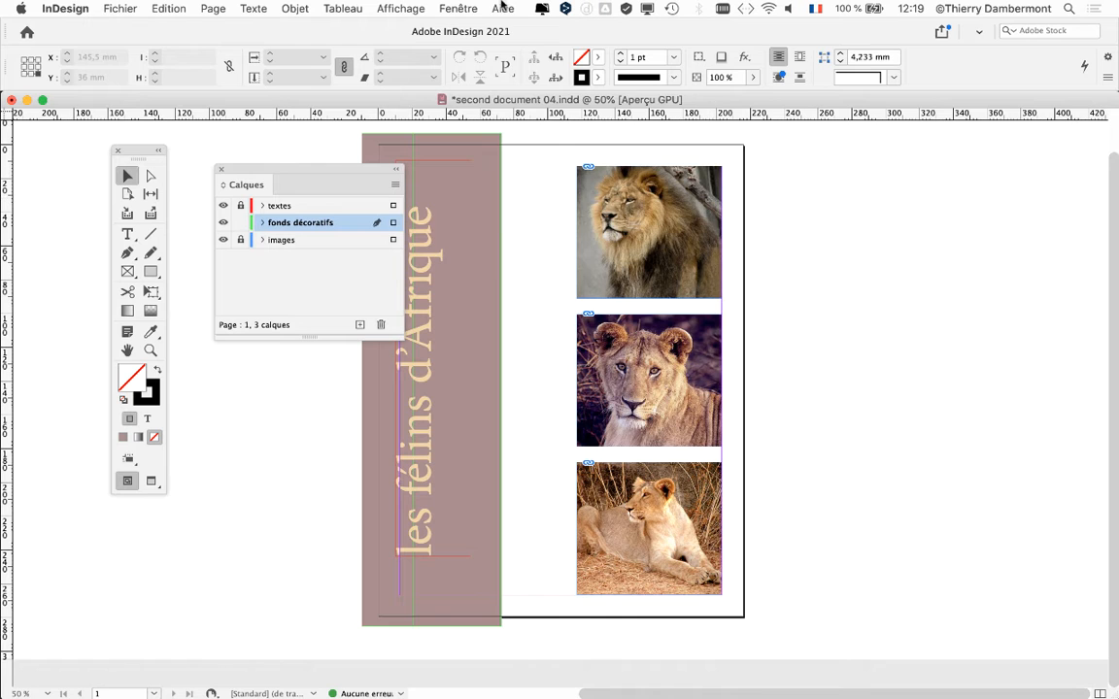
# Step: Open the Liens panel near the photos and view the link information of each of the three linked PSD files
pyautogui.click(456, 7)
pyautogui.click(513, 254)
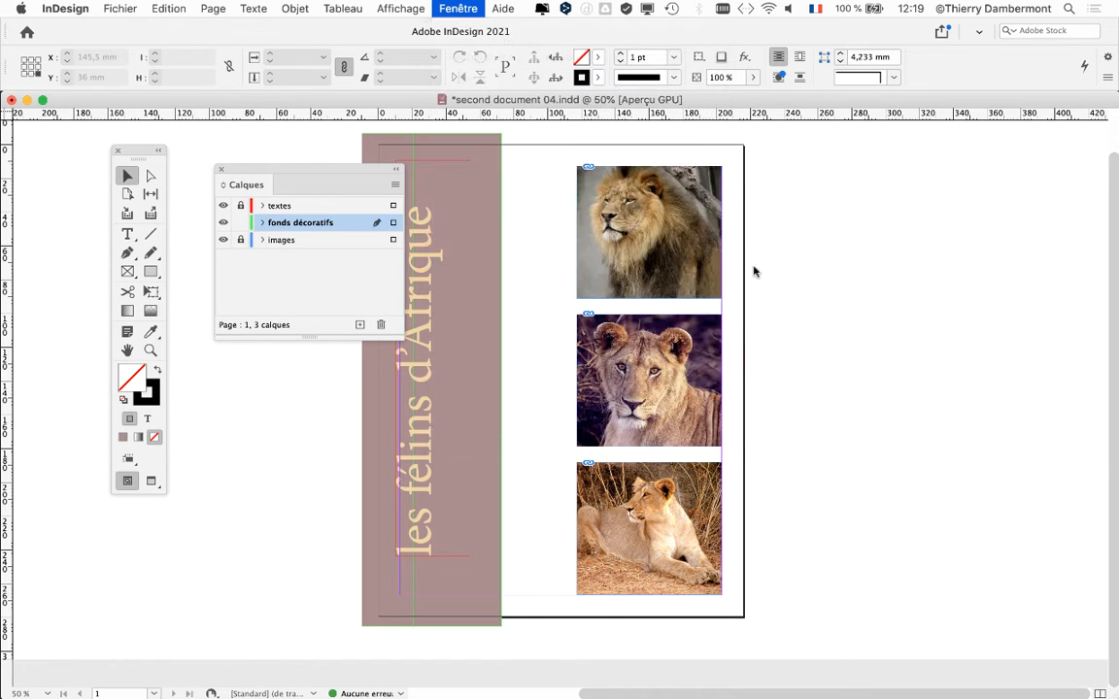
pyautogui.moveTo(894, 179); pyautogui.dragTo(814, 146)
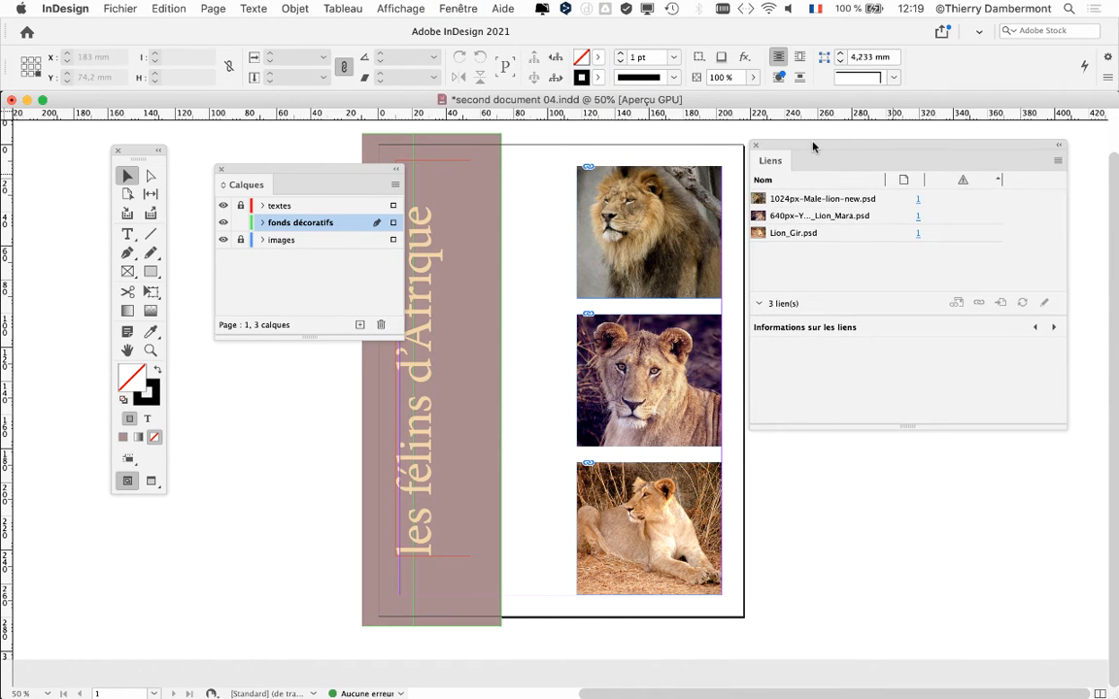
pyautogui.moveTo(949, 148); pyautogui.dragTo(894, 157)
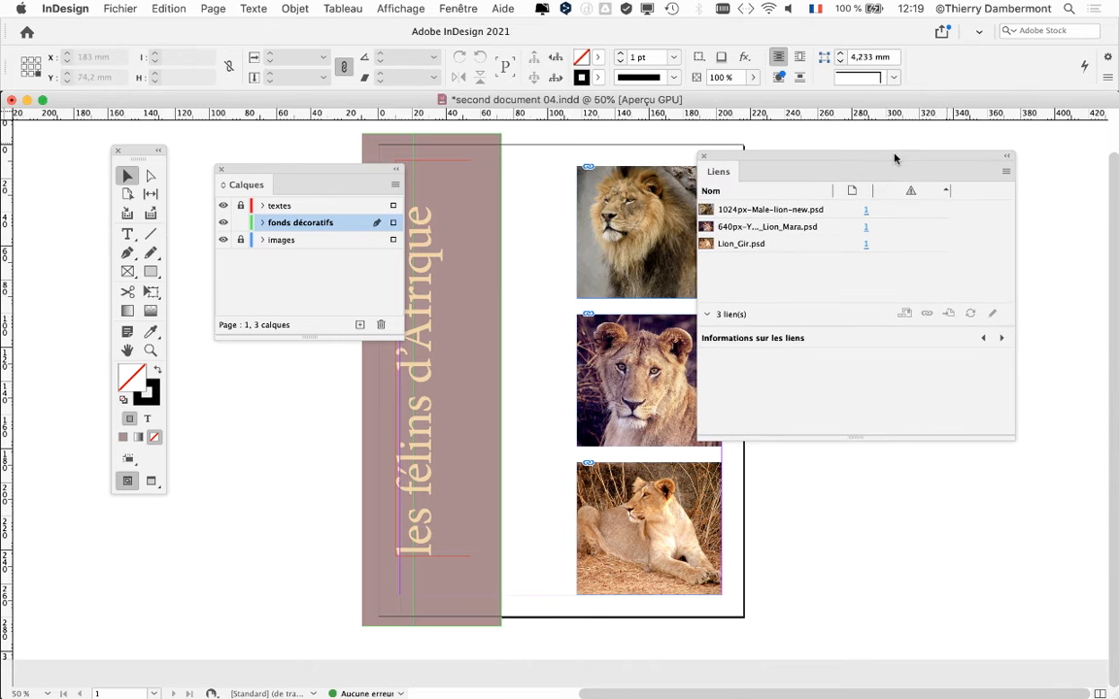
pyautogui.click(790, 210)
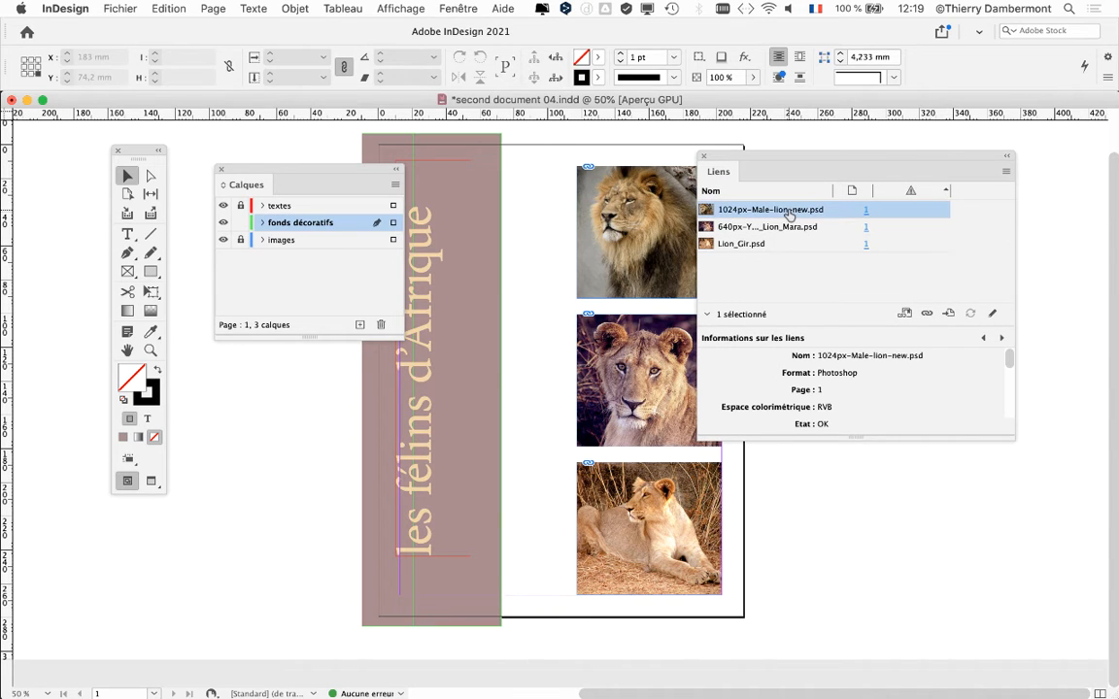
pyautogui.press('Down')
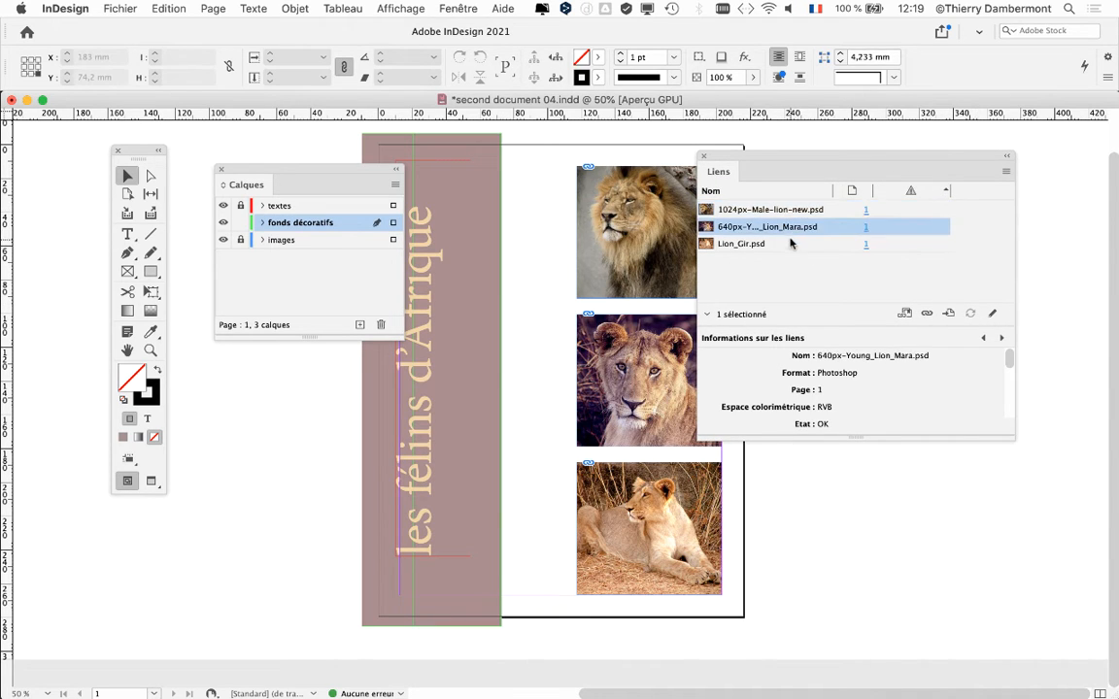
pyautogui.press('Down')
# Step: Make the Liens panel shorter and place it outside the page beside the photos
pyautogui.moveTo(1016, 431); pyautogui.dragTo(1083, 367)
pyautogui.moveTo(858, 163); pyautogui.dragTo(437, 374)
pyautogui.moveTo(658, 576); pyautogui.dragTo(582, 573)
pyautogui.moveTo(467, 356); pyautogui.dragTo(839, 155)
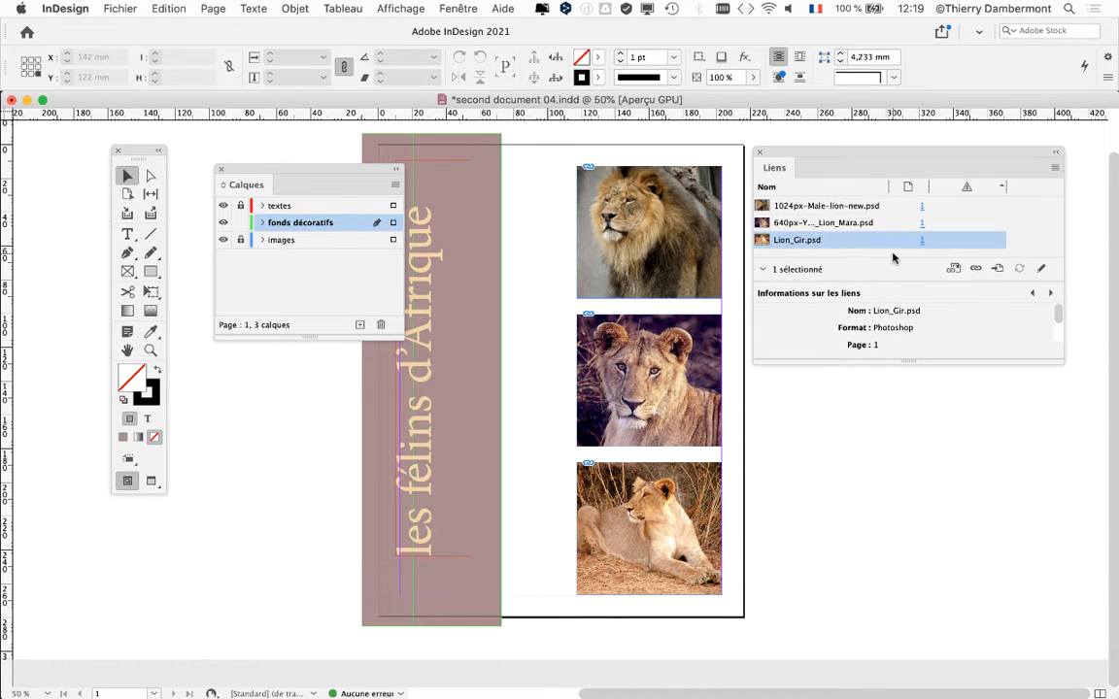
# Step: Switch to Photoshop, look at the file commands, deselect the lion file's layers and return to InDesign
pyautogui.press('super+Tab')
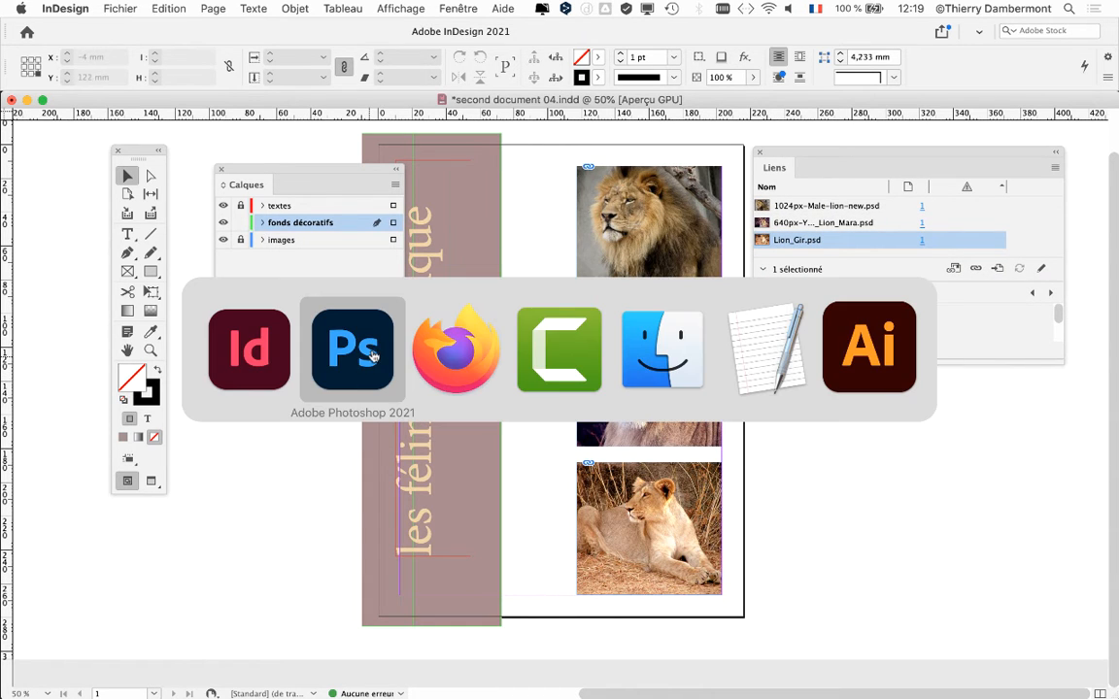
pyautogui.click(133, 10)
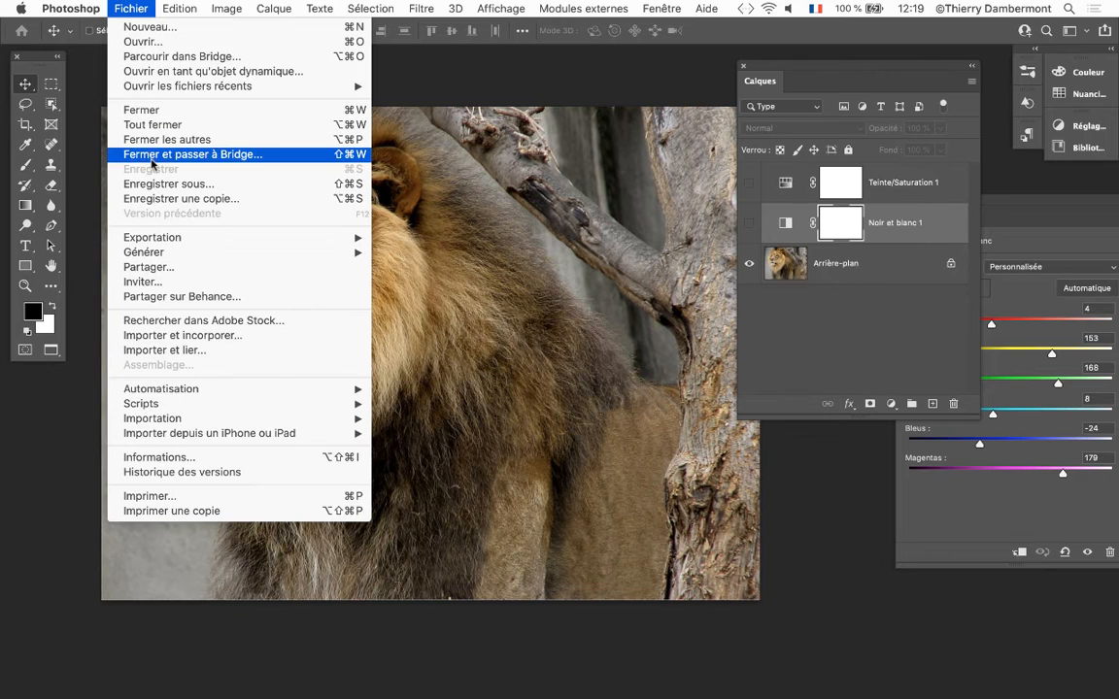
pyautogui.click(833, 325)
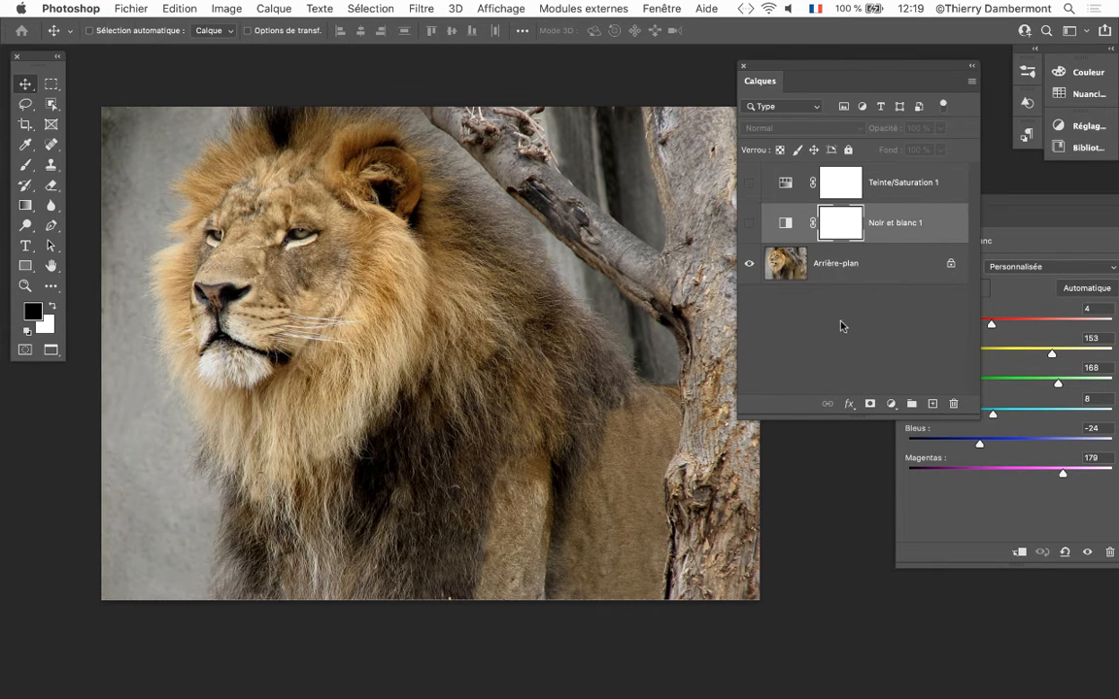
pyautogui.click(841, 326)
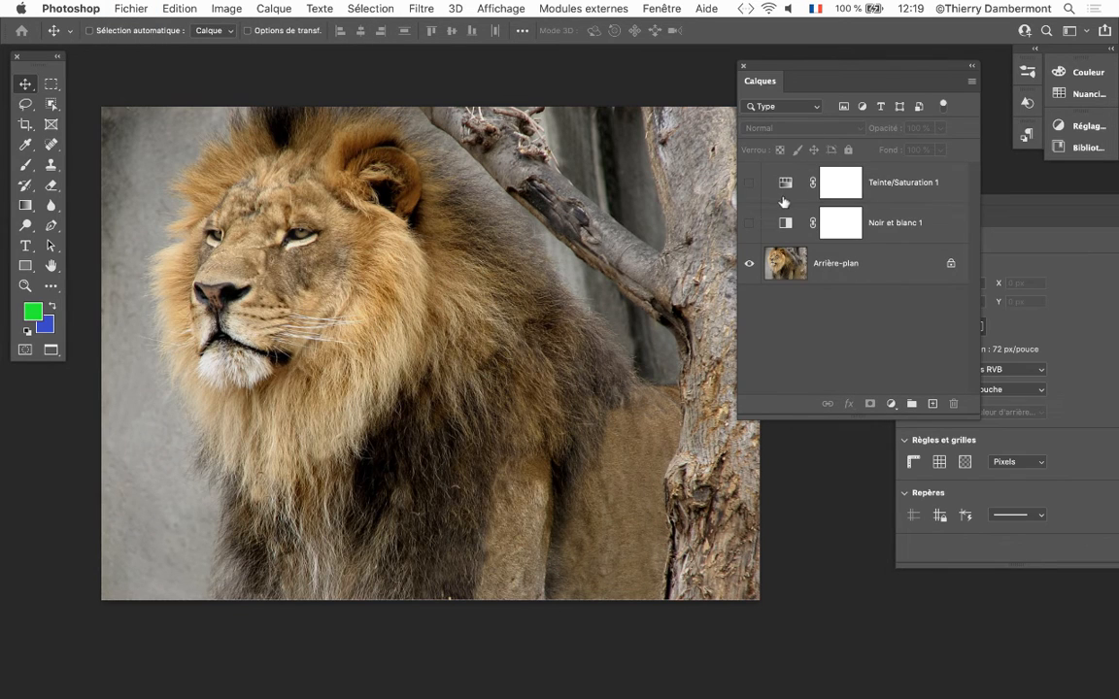
pyautogui.press('super+Tab')
pyautogui.click(382, 342)
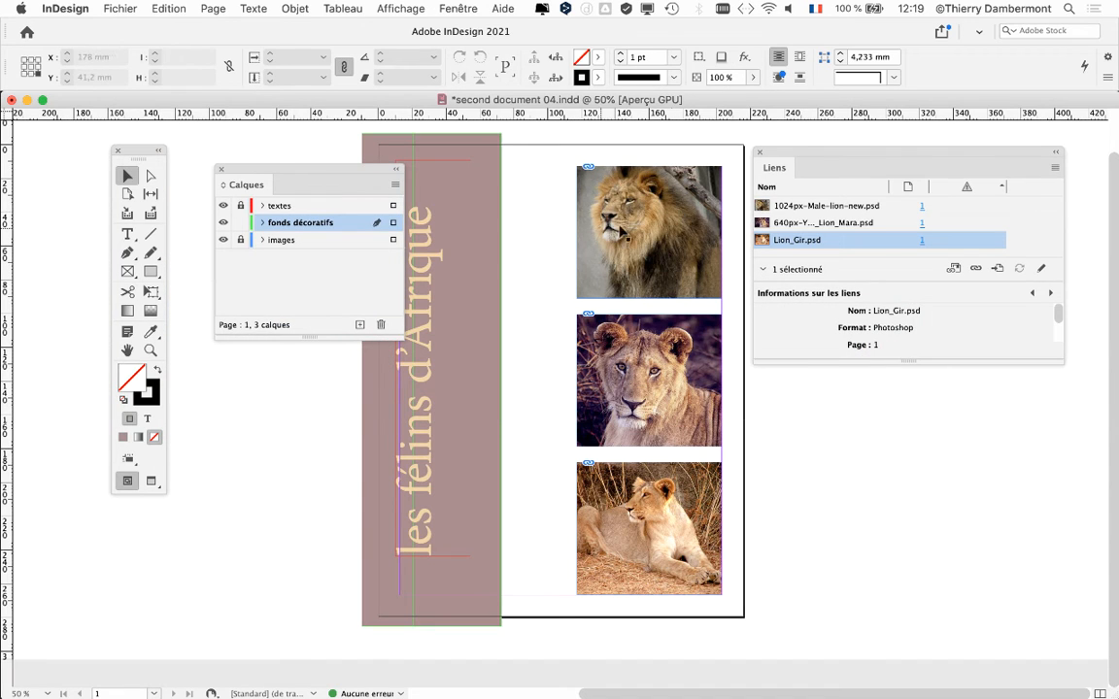
# Step: Unlock and activate the "images" layer, and select the male lion photo
pyautogui.click(240, 242)
pyautogui.click(288, 242)
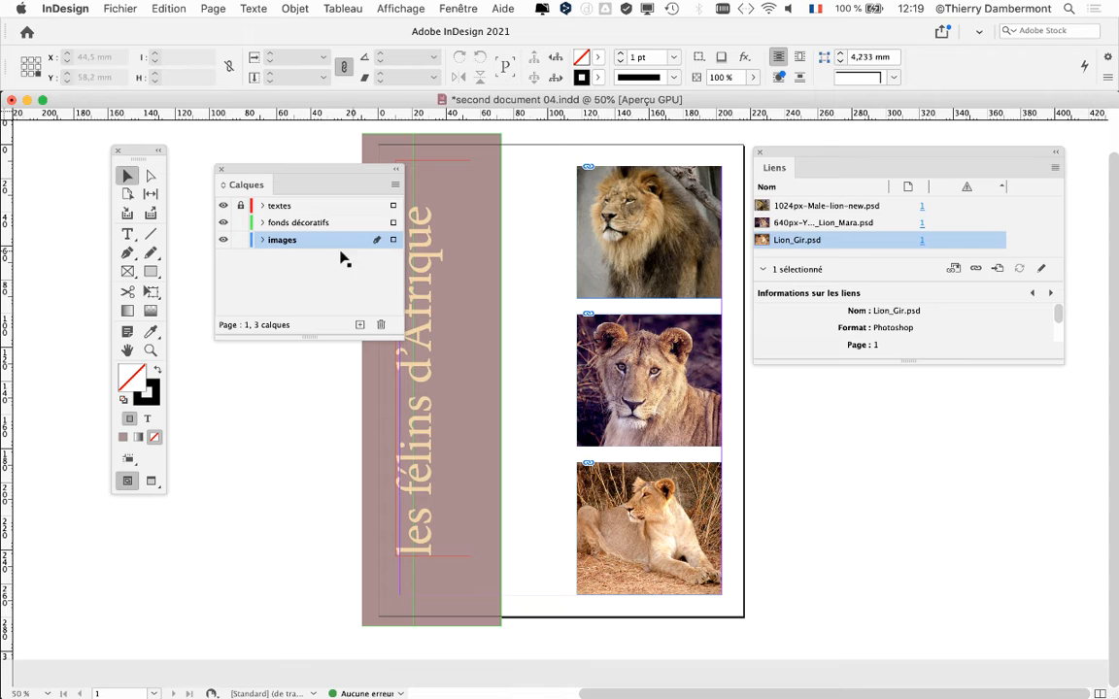
pyautogui.click(636, 260)
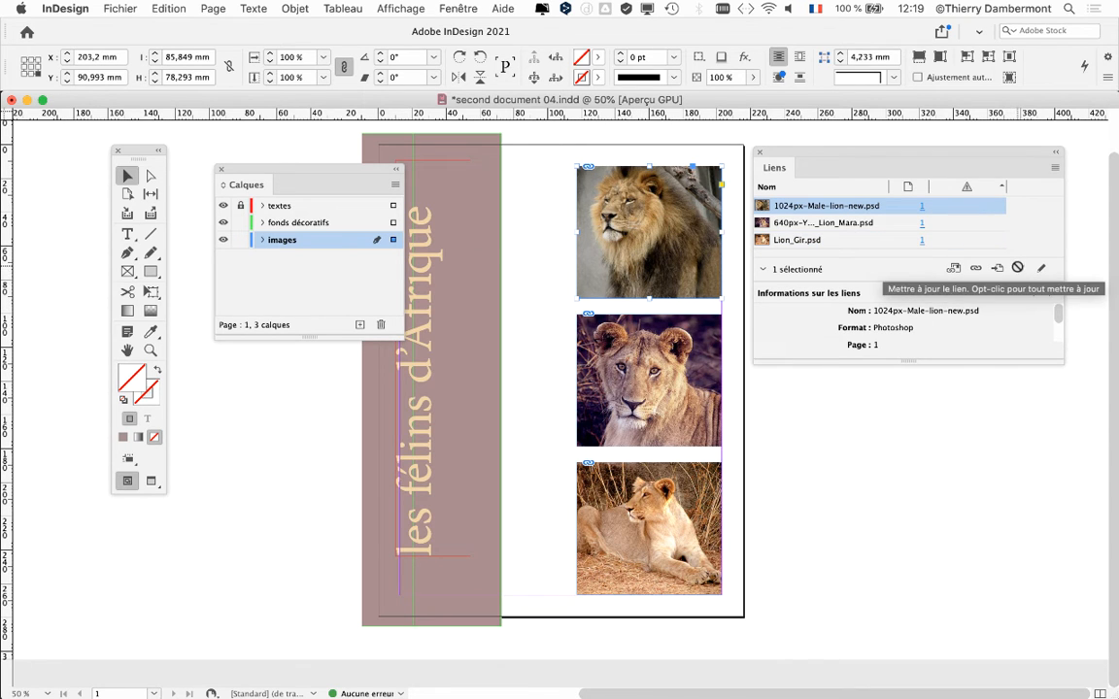
# Step: Switch to Photoshop, close the open image files and return to the InDesign document
pyautogui.press('super+Tab')
pyautogui.press('super+Tab')
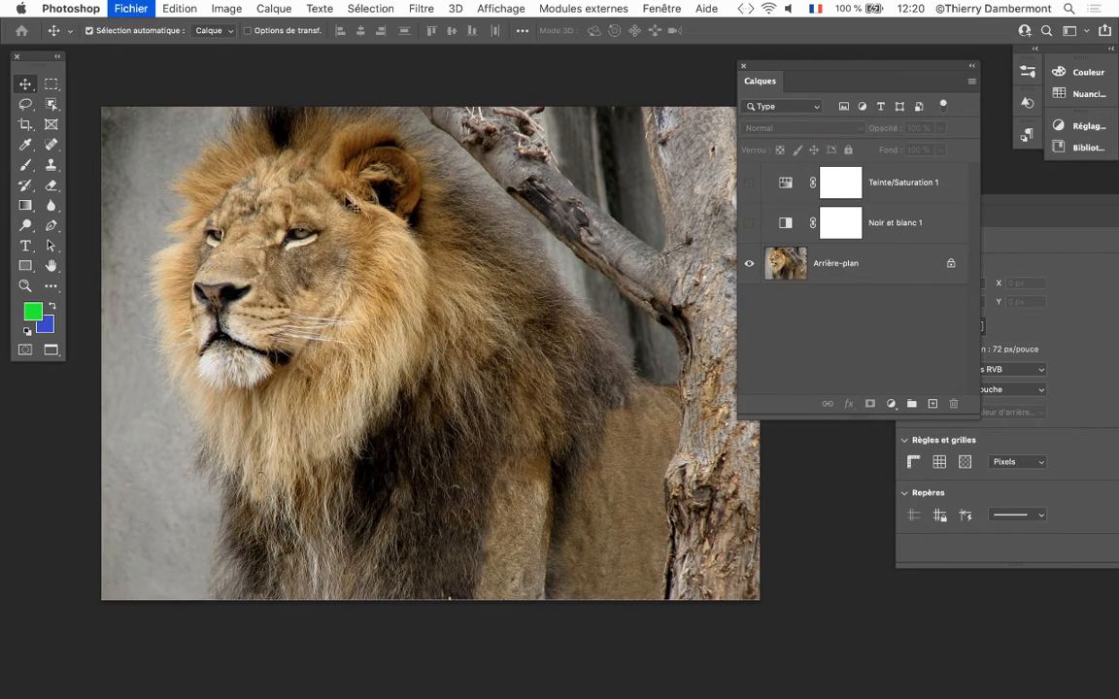
pyautogui.press('super+w')
pyautogui.press('super+w')
pyautogui.press('super+w')
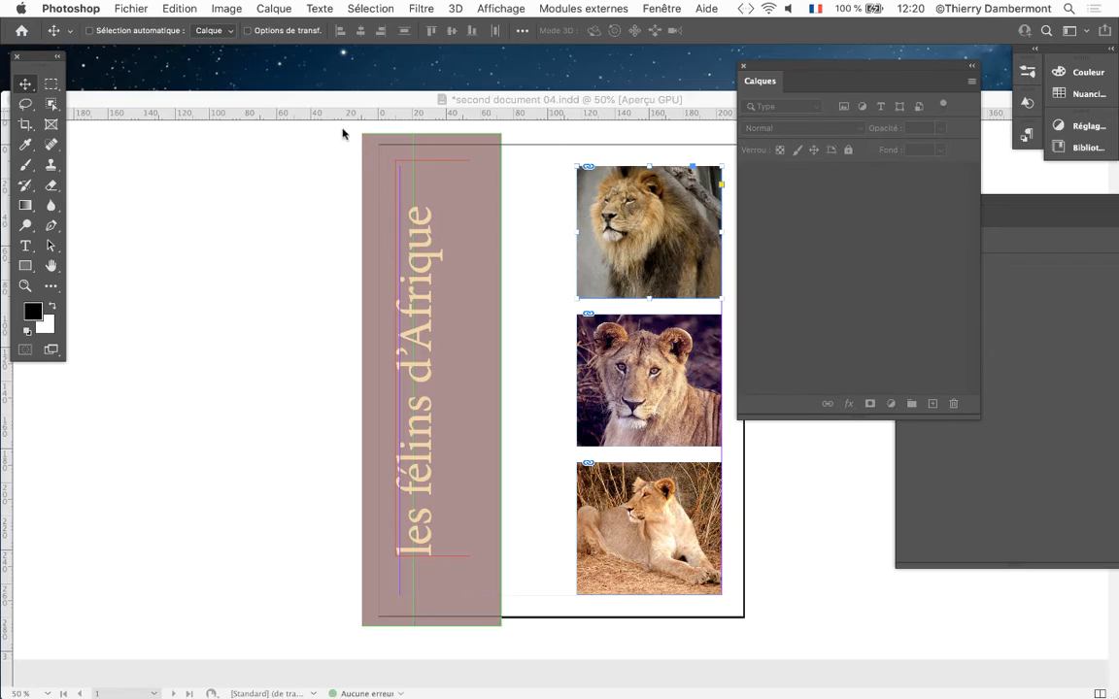
pyautogui.click(301, 99)
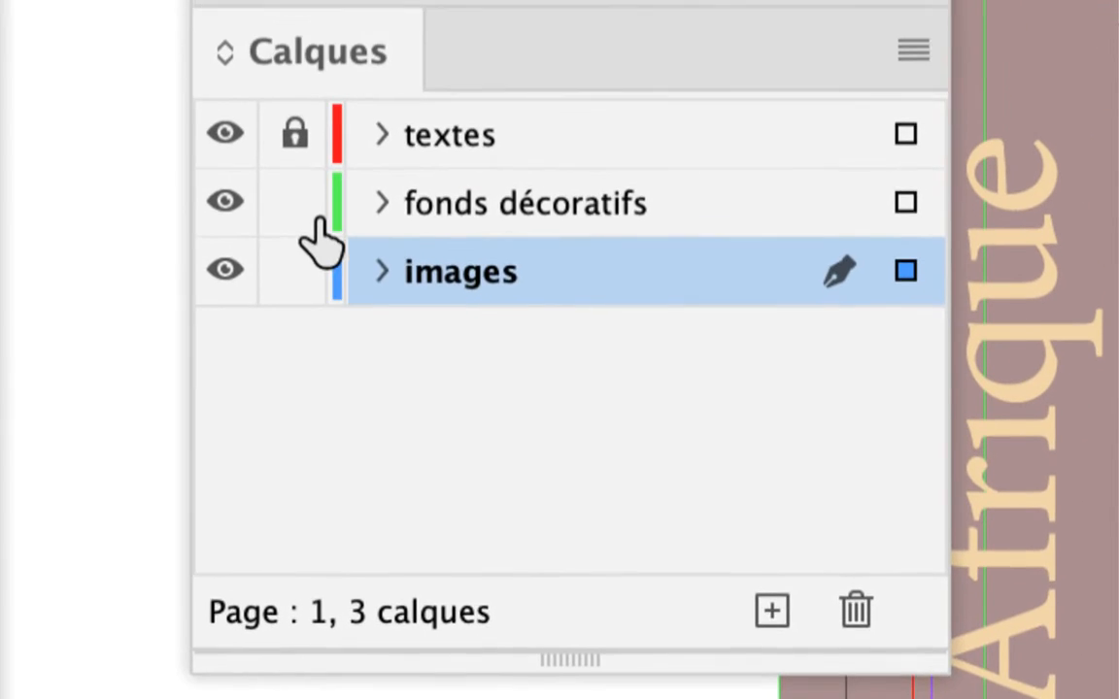
# Step: Lock the "fonds décoratifs" layer and make the unlocked "images" layer the active one
pyautogui.click(296, 203)
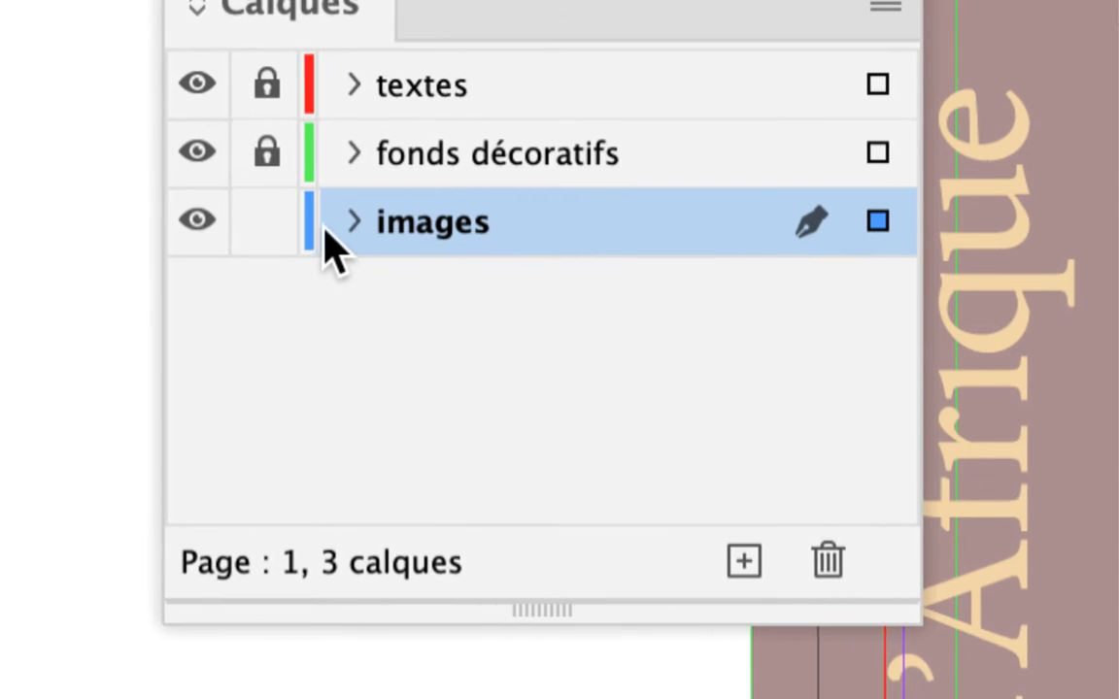
pyautogui.click(264, 223)
pyautogui.click(264, 223)
pyautogui.click(400, 225)
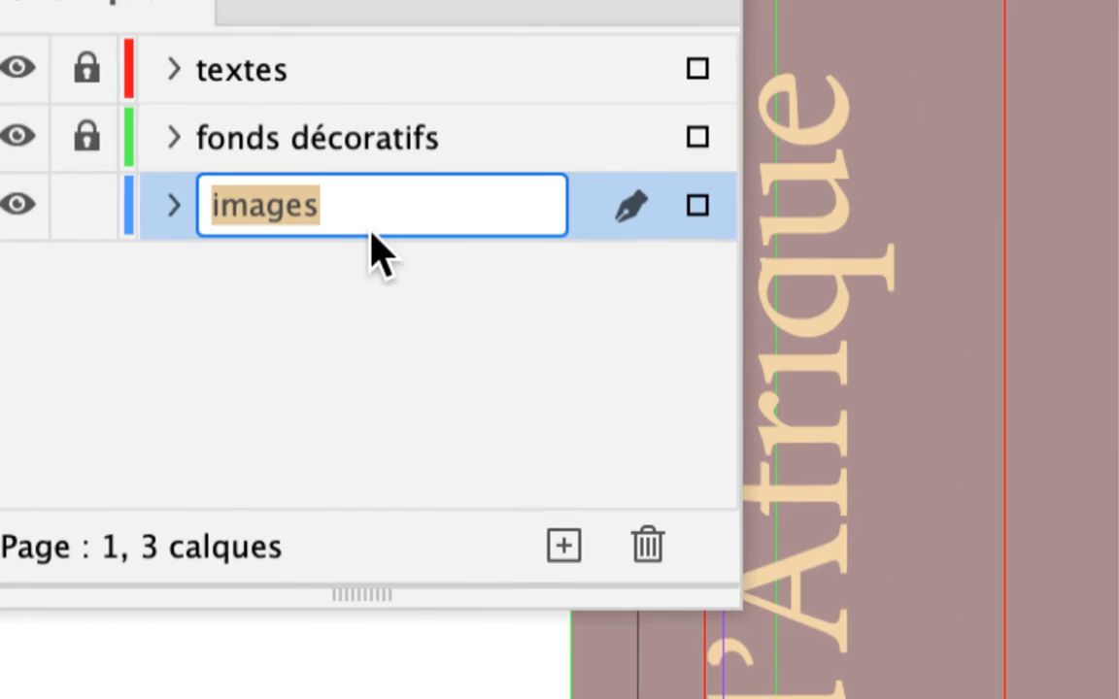
pyautogui.click(223, 273)
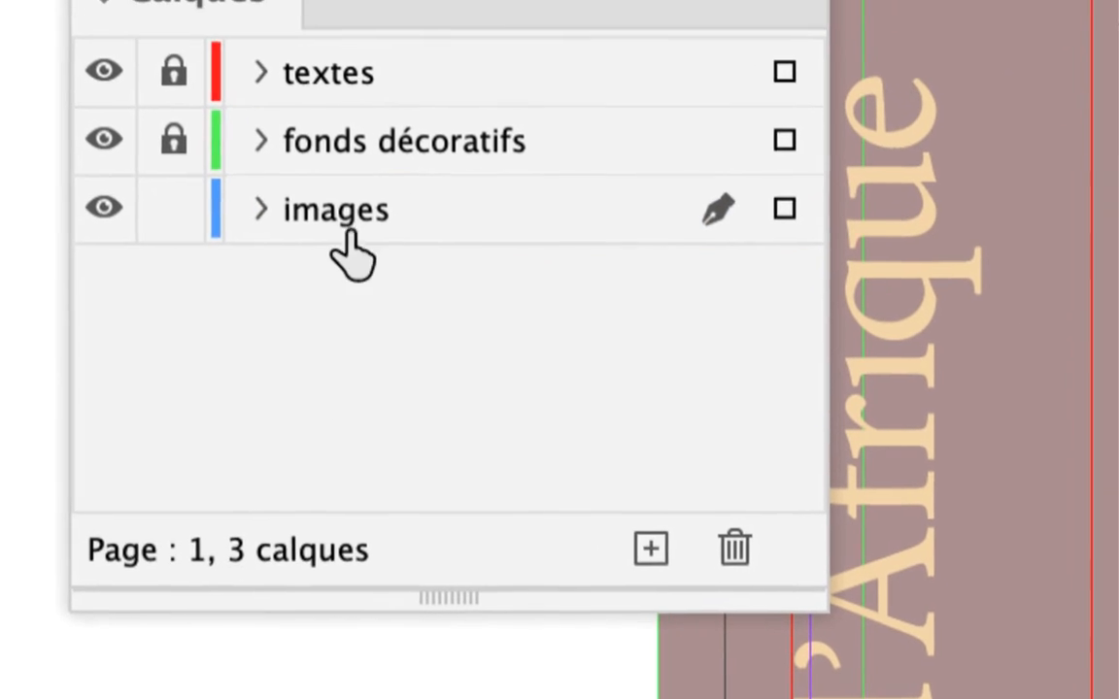
pyautogui.click(348, 233)
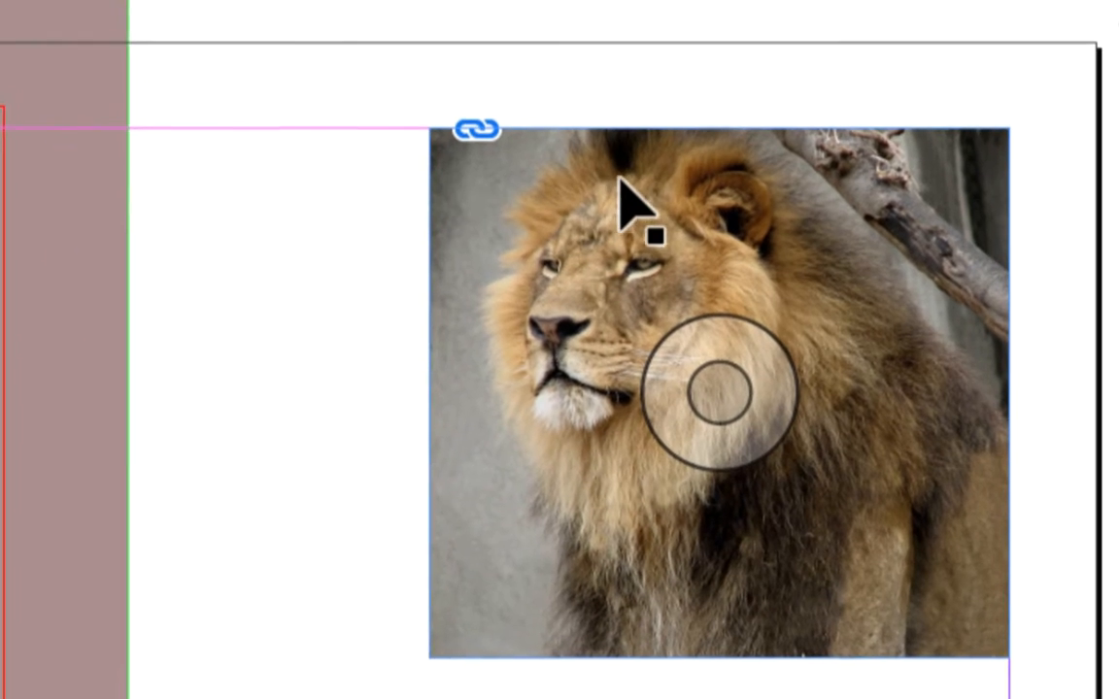
# Step: Open the male lion photo's original file in Photoshop for editing, and enlarge its window so the whole image fits
pyautogui.click(620, 180)
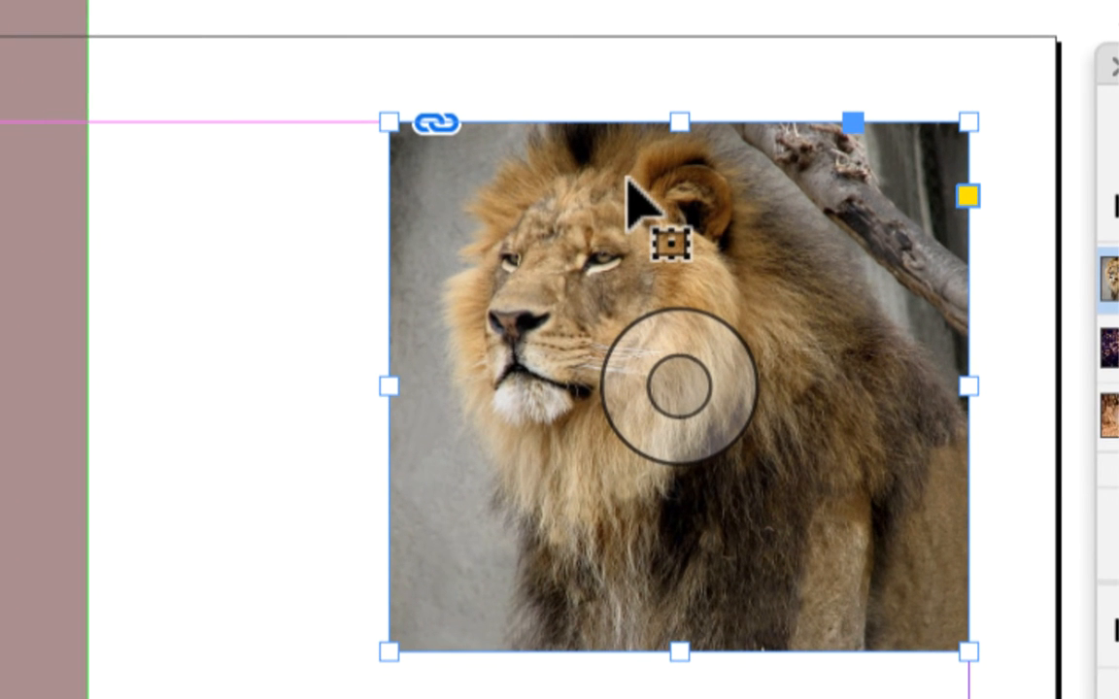
pyautogui.rightClick(632, 184)
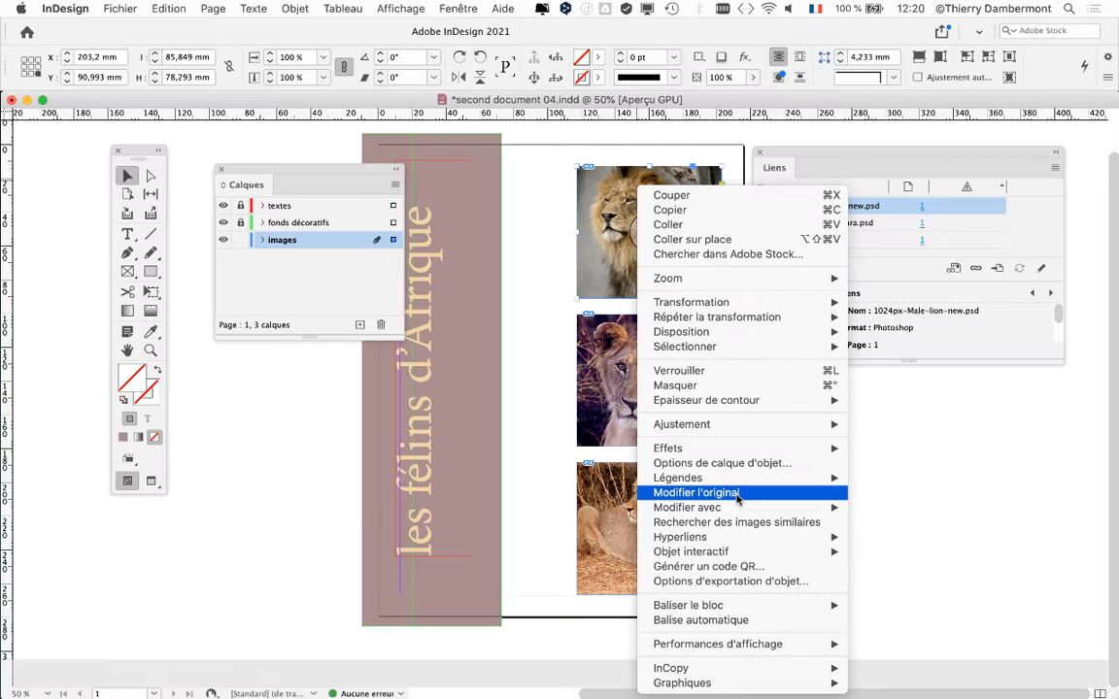
pyautogui.click(738, 494)
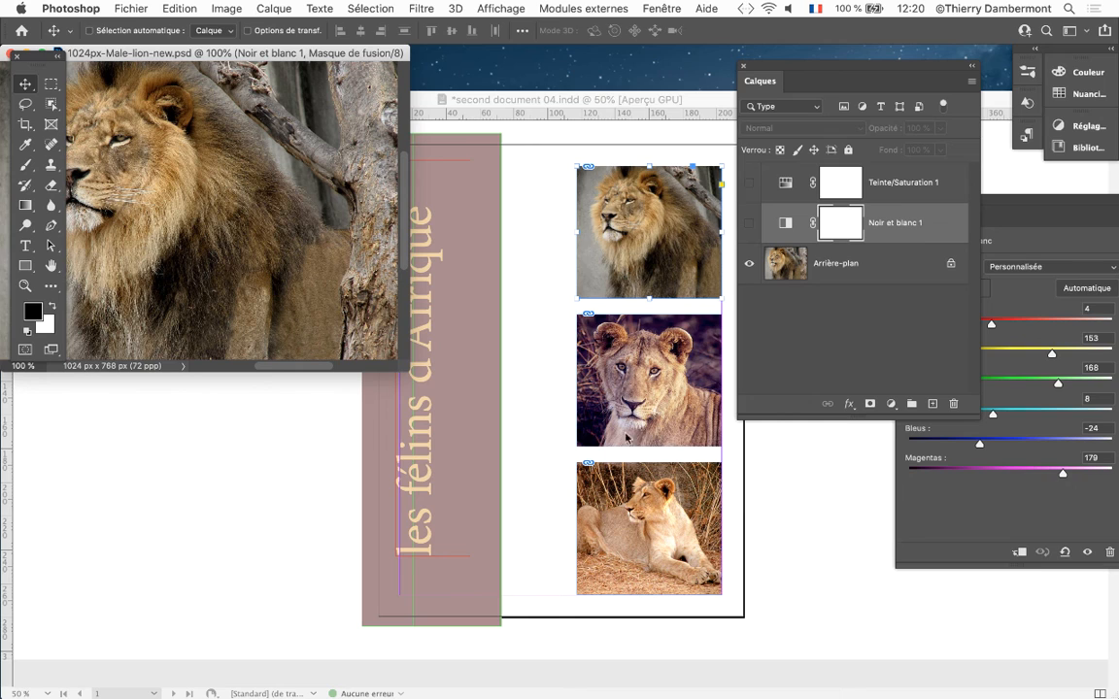
pyautogui.moveTo(400, 370); pyautogui.dragTo(734, 573)
pyautogui.moveTo(483, 54); pyautogui.dragTo(580, 119)
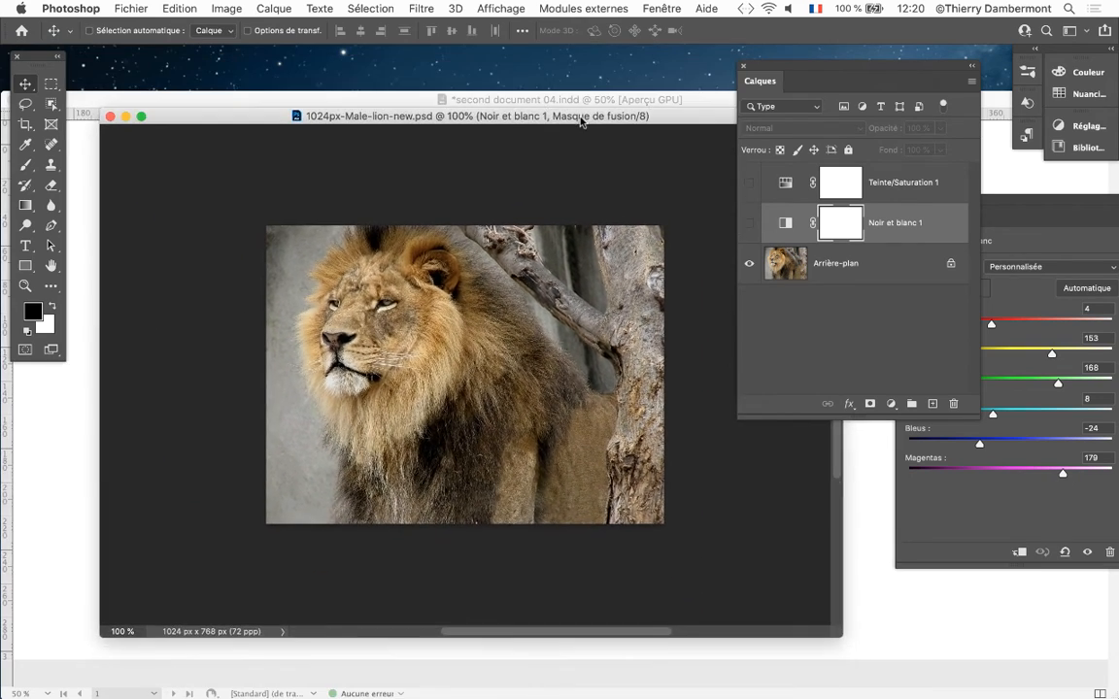
# Step: Inspect the Teinte/Saturation 1 and Noir et blanc 1 adjustment layers, close the lion file and return to the InDesign document
pyautogui.click(778, 194)
pyautogui.click(785, 224)
pyautogui.click(782, 194)
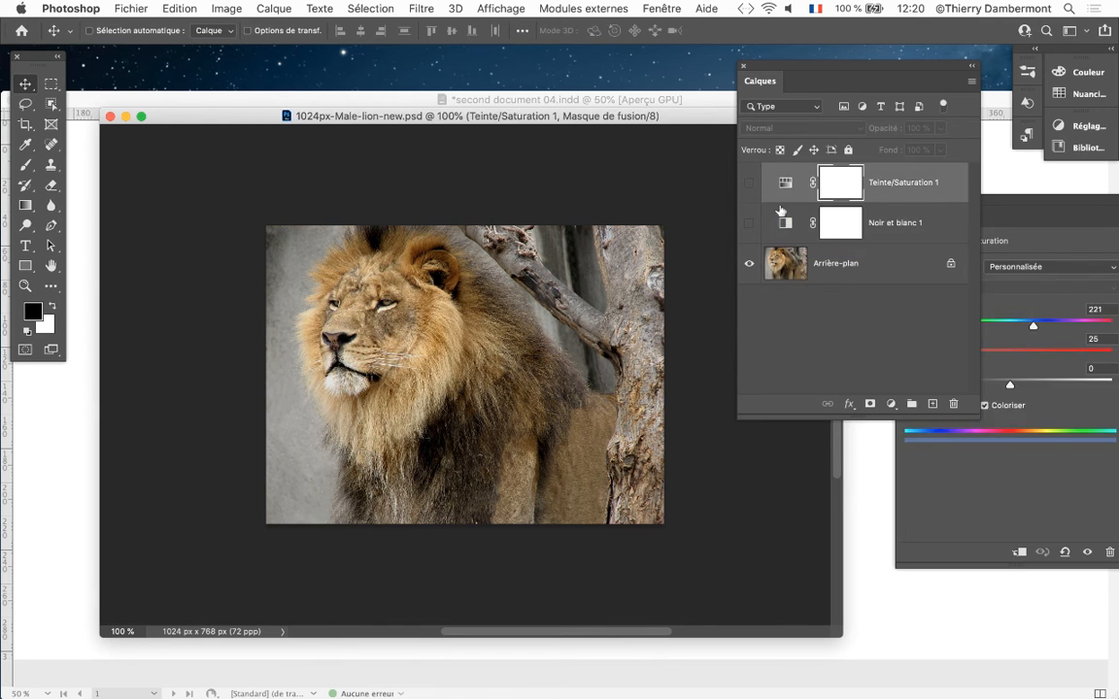
pyautogui.click(784, 224)
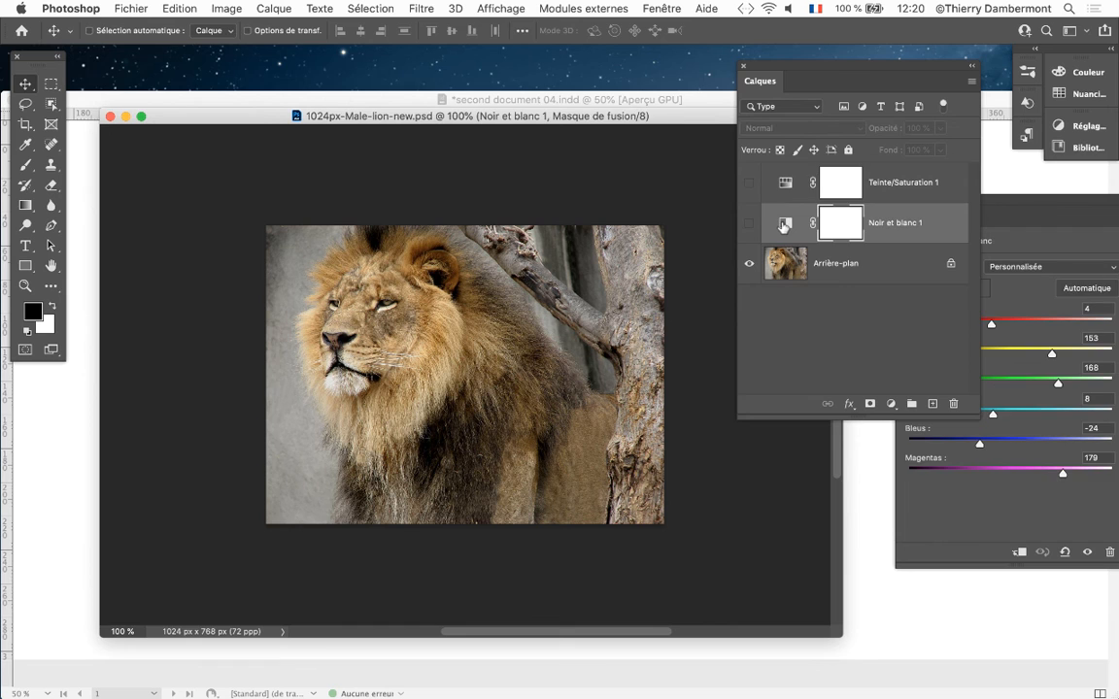
pyautogui.click(110, 117)
pyautogui.click(502, 177)
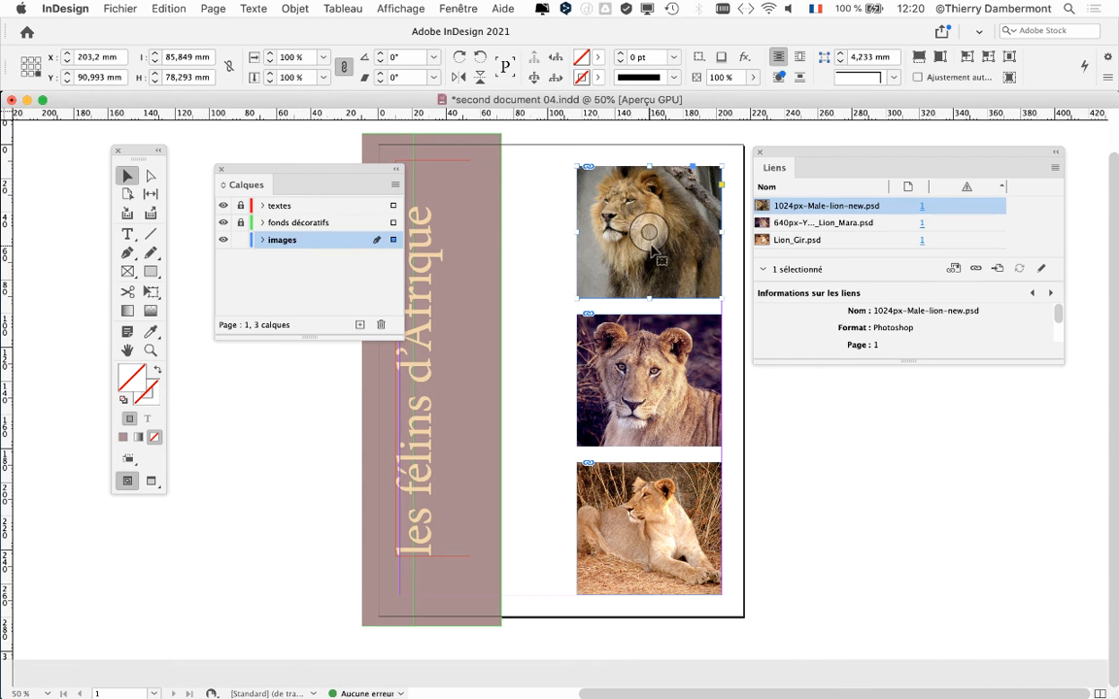